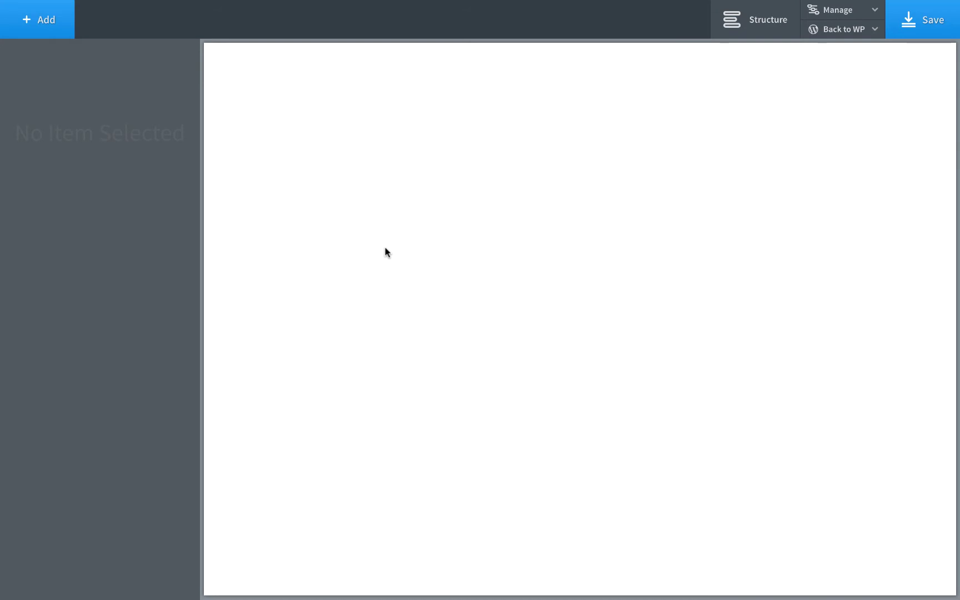
Add a Section containing a Columns row with the 33/33/33 layout.
left_click(41, 31)
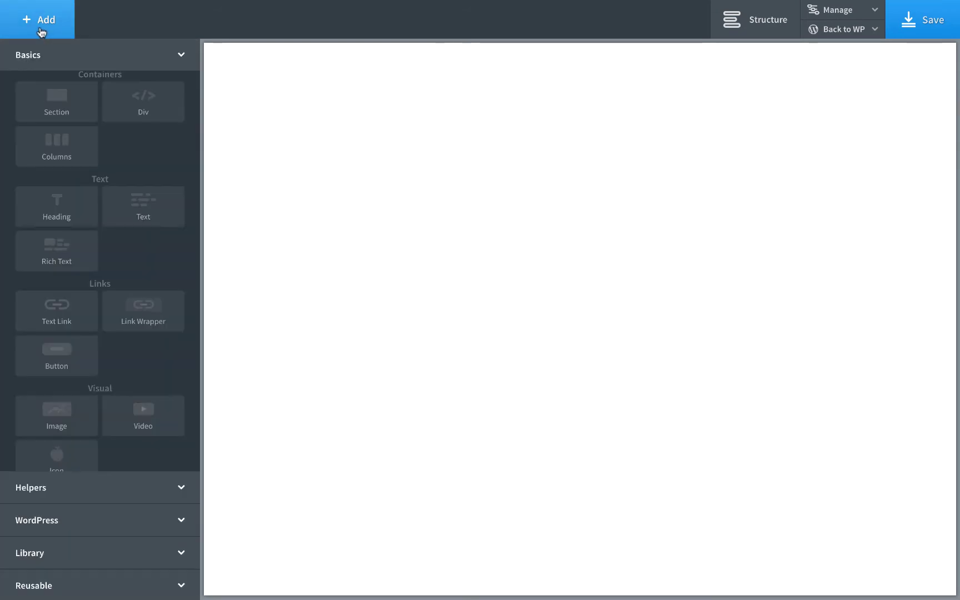
left_click(53, 102)
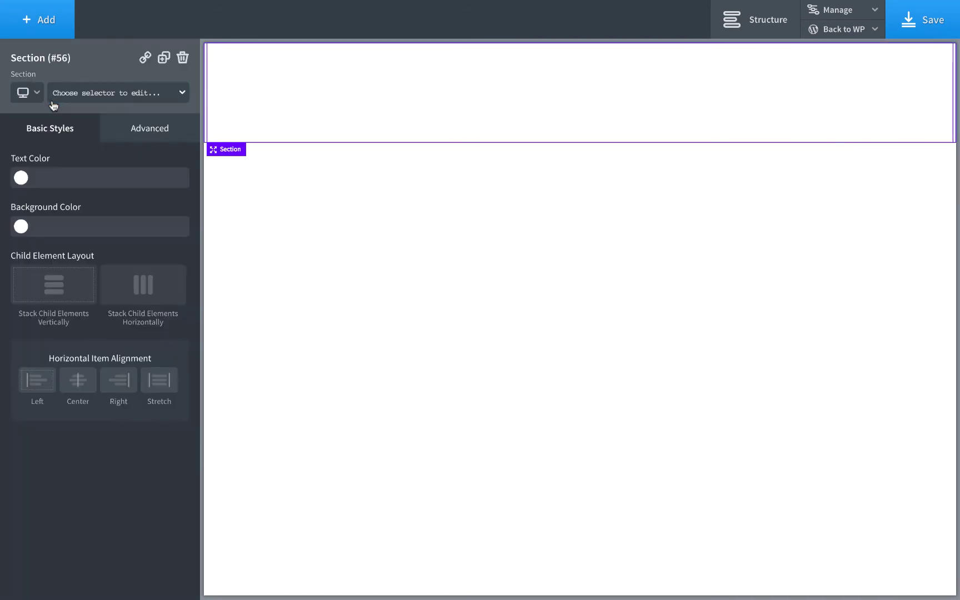
left_click(43, 38)
scroll(97, 210, "down", 3)
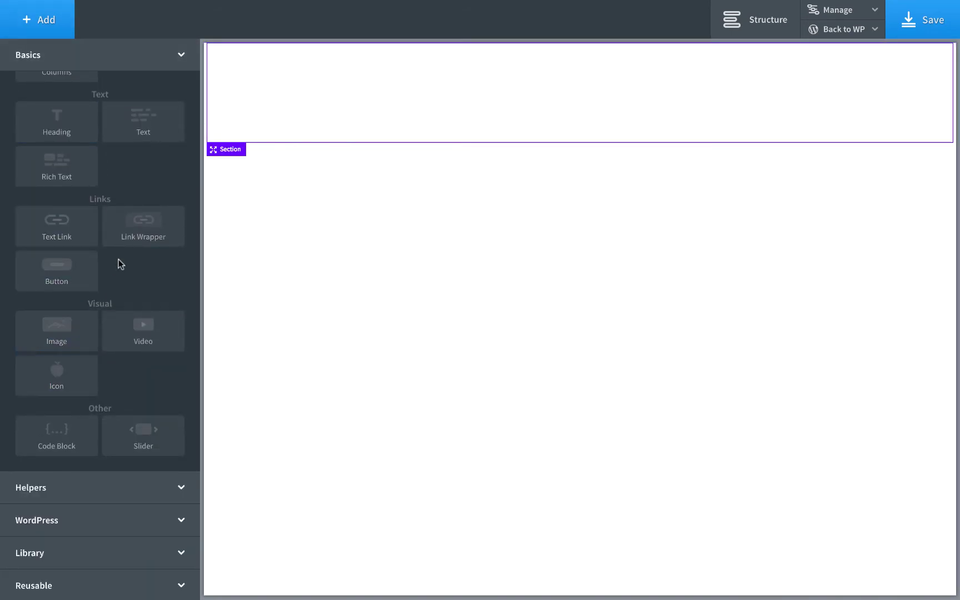
scroll(118, 259, "up", 3)
left_click(59, 158)
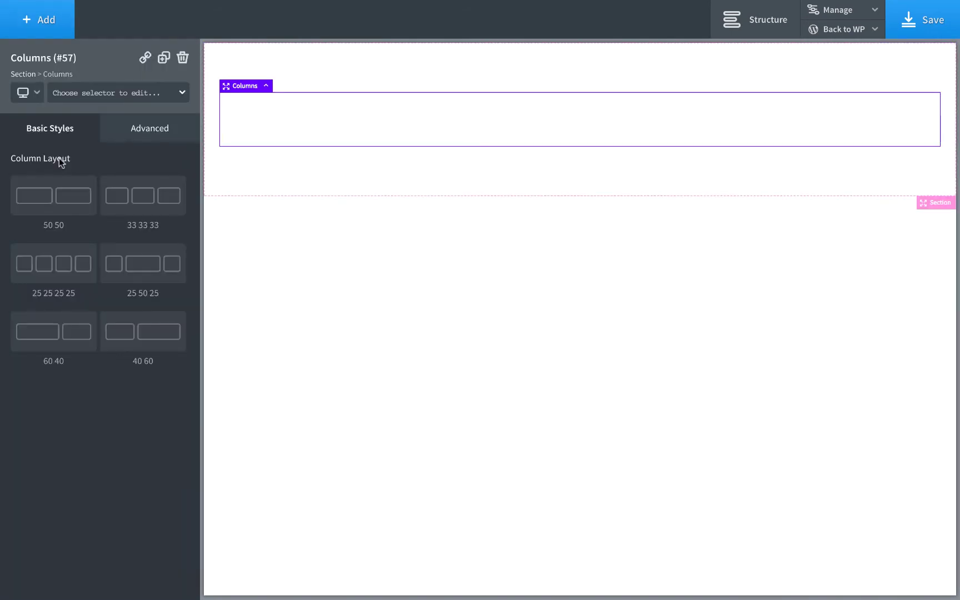
left_click(145, 202)
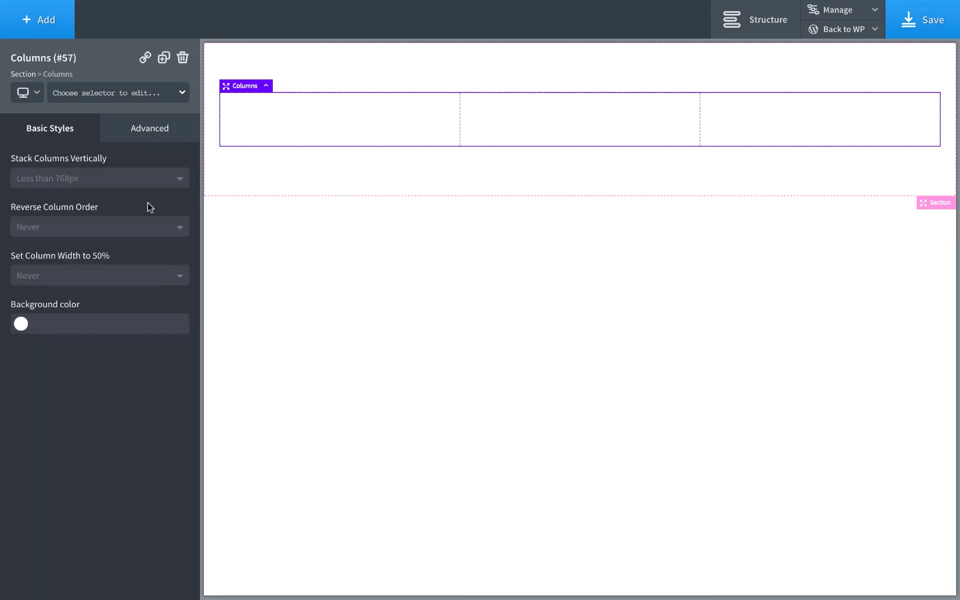
Fill the first column with a thumbs-up icon, a heading and a text block.
left_click(295, 119)
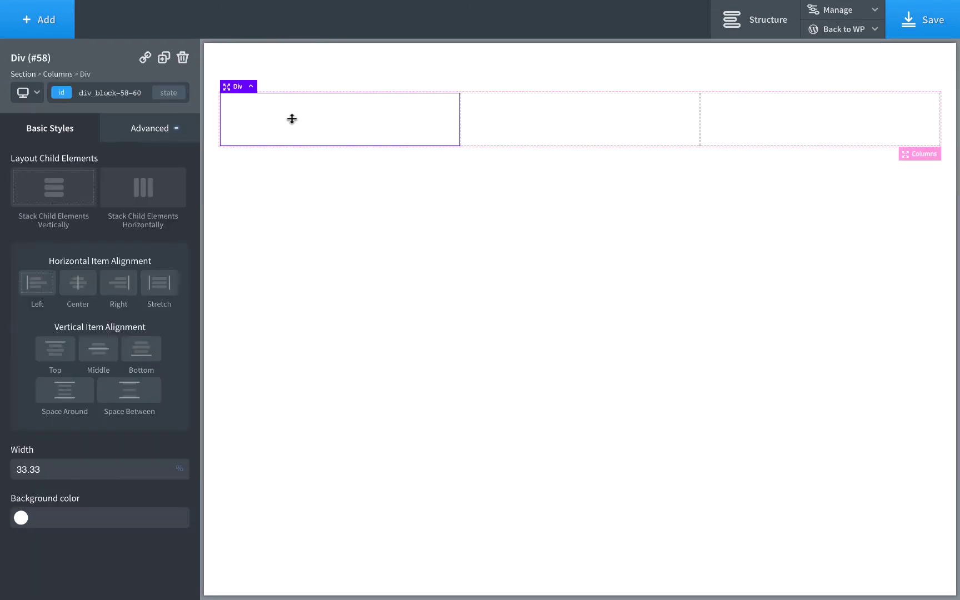
left_click(36, 30)
scroll(94, 336, "down", 3)
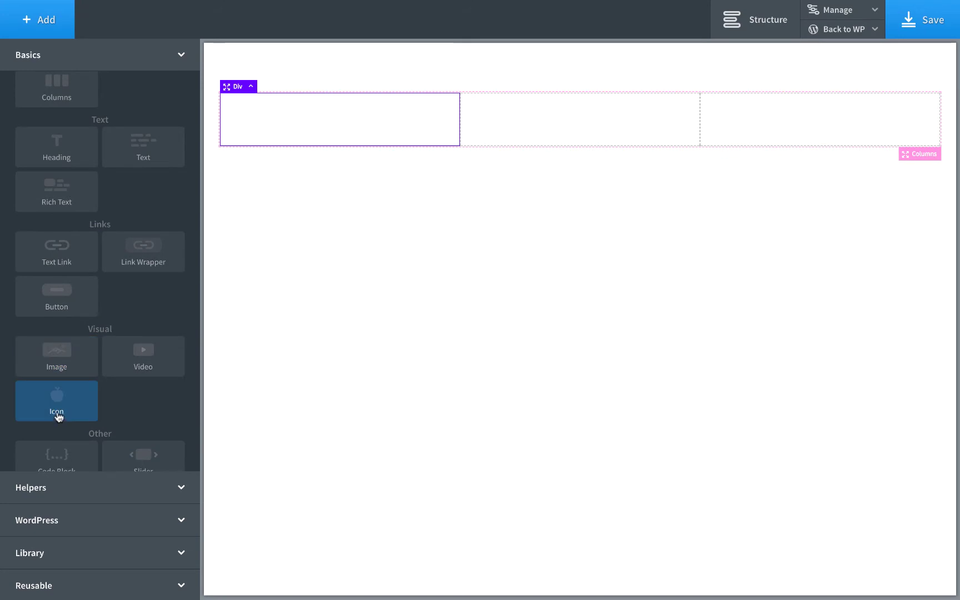
left_click(58, 417)
left_click(51, 35)
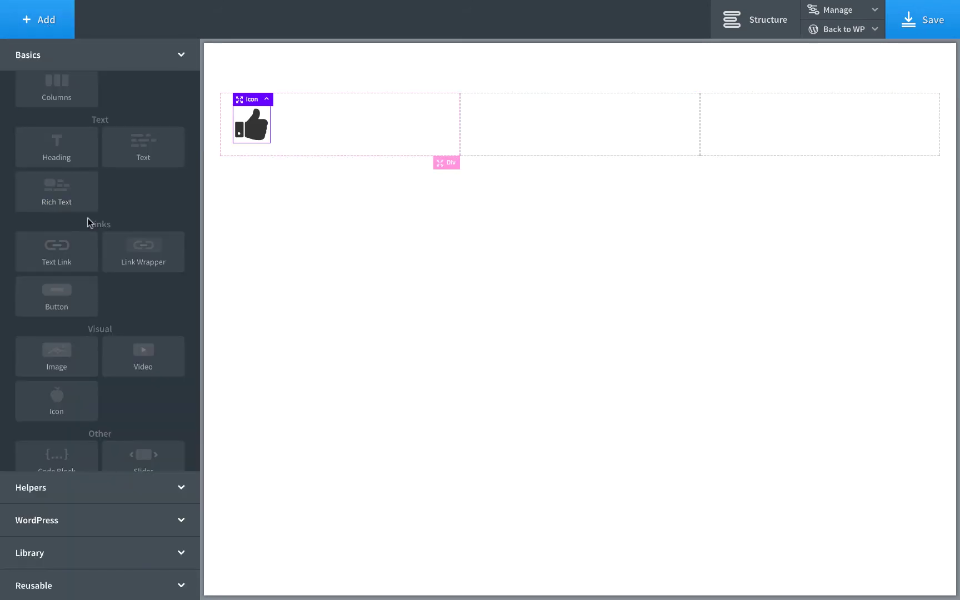
left_click(62, 154)
left_click(39, 11)
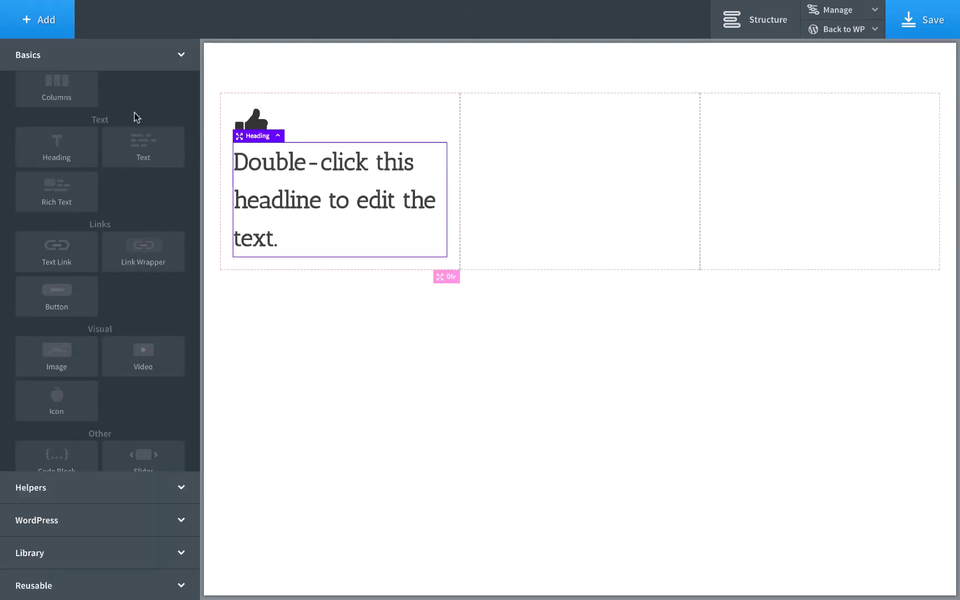
left_click(145, 137)
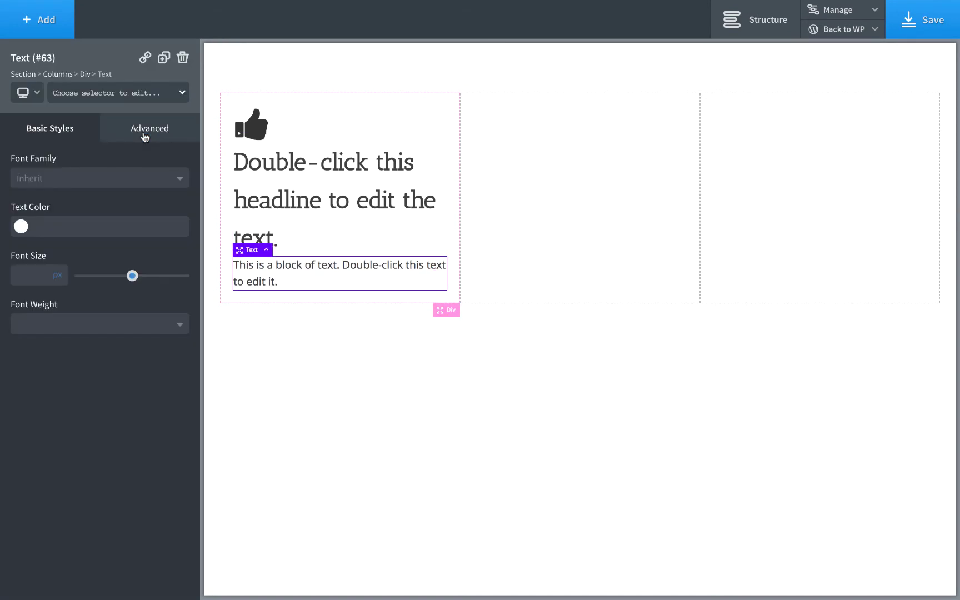
Retitle the heading 'Icon Box Title' and center the first column's items horizontally.
double_click(370, 193)
key("ctrl+a")
type("Icon")
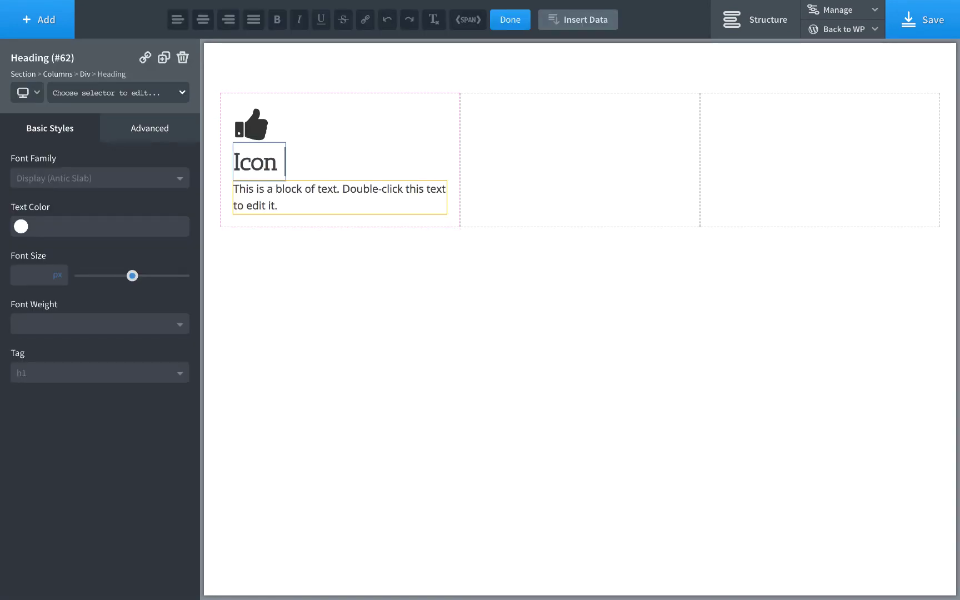
type(" Box Title")
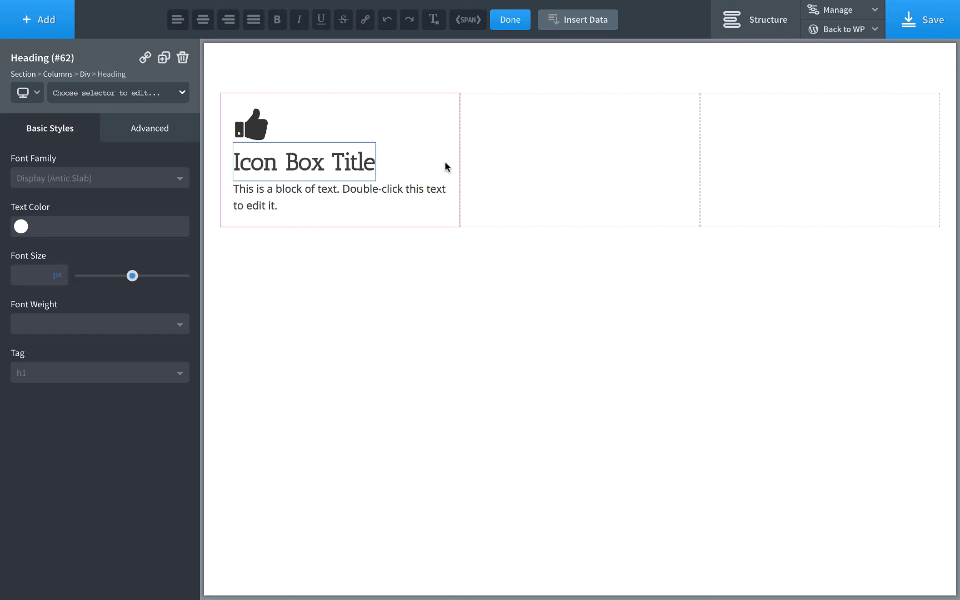
left_click(445, 167)
left_click(78, 284)
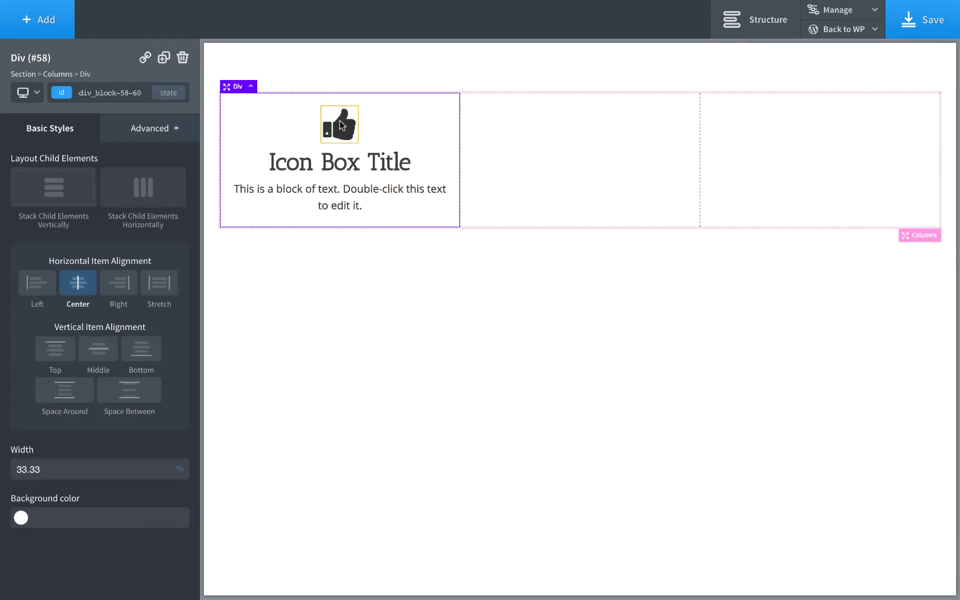
Give the thumbs-up icon the class my-icon.
left_click(339, 124)
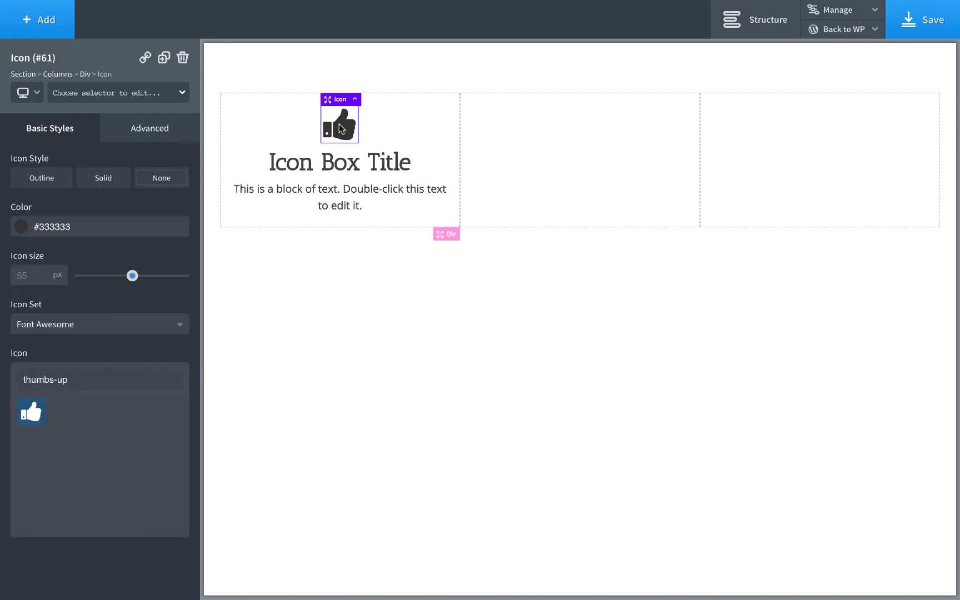
left_click(100, 94)
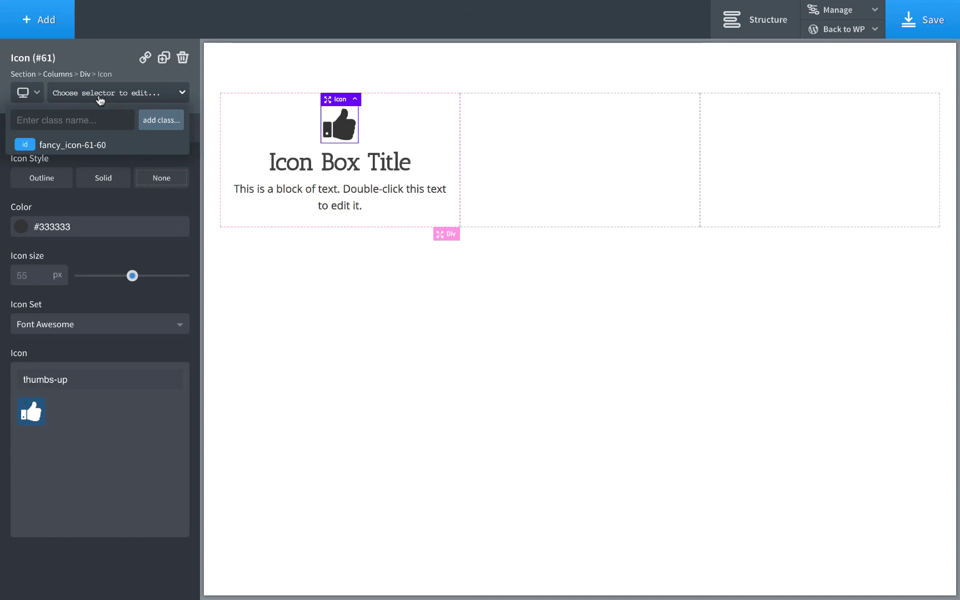
type("my-icon")
key("Return")
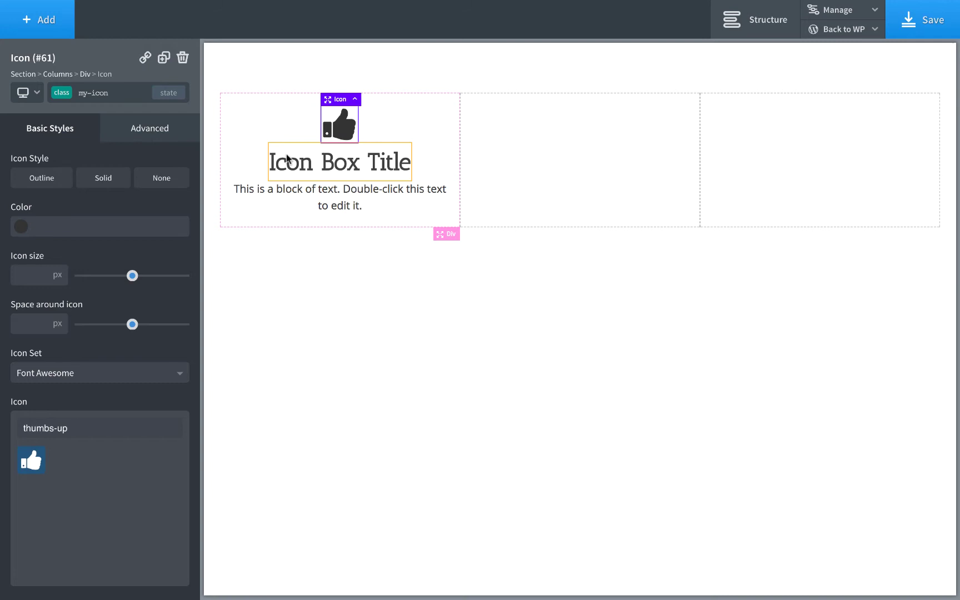
Give the Icon Box Title heading the class my-icon-box-title.
left_click(323, 167)
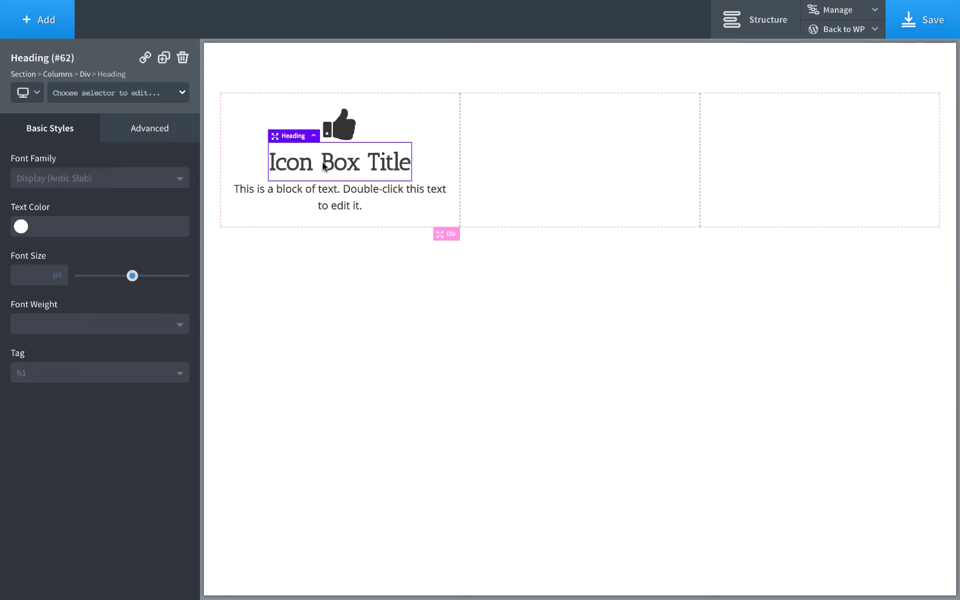
left_click(104, 94)
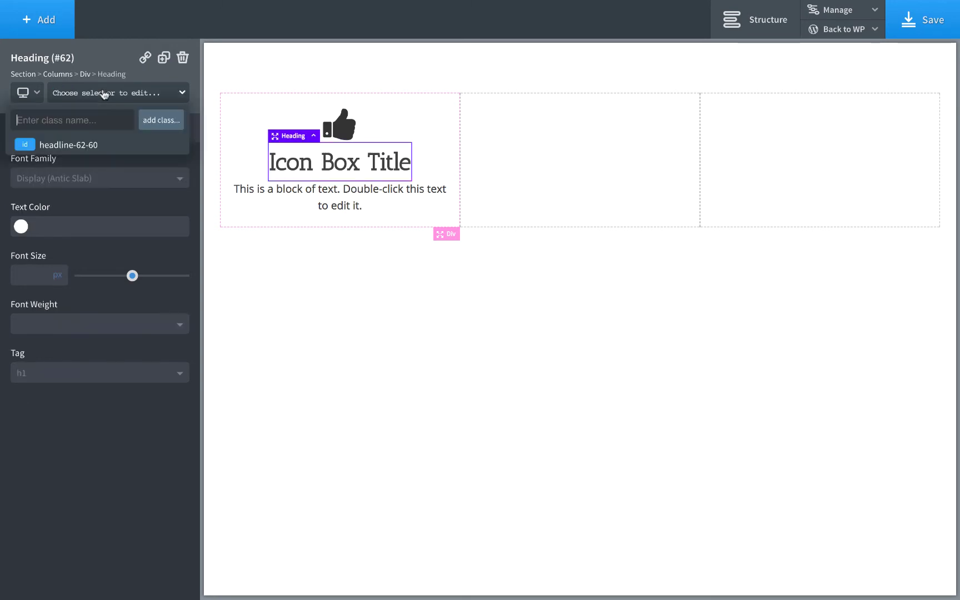
left_click(90, 143)
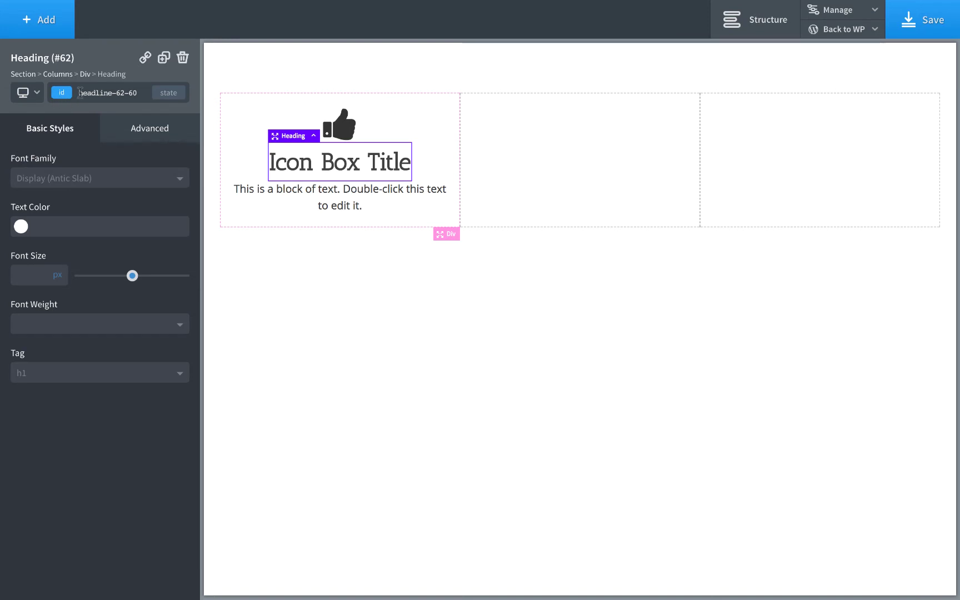
left_click(111, 92)
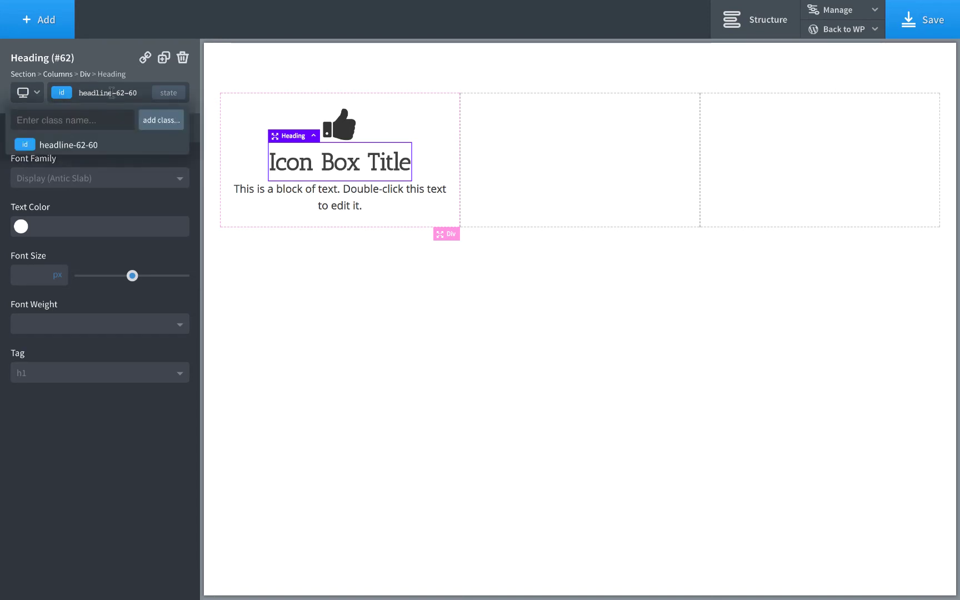
type("my-icon-box-title")
key("Return")
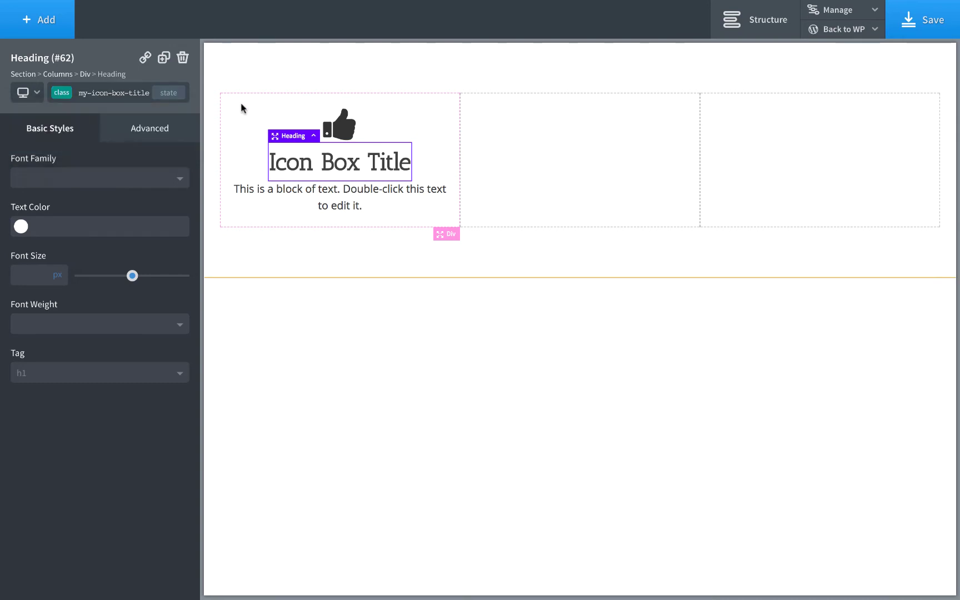
Give the description text block the class my-icon-box-description.
left_click(315, 200)
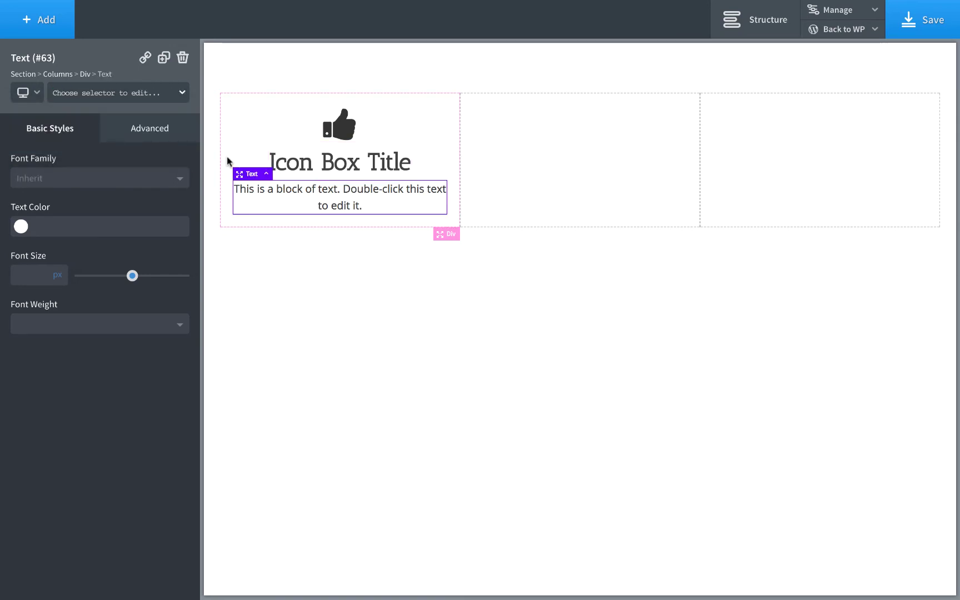
left_click(84, 96)
type("my")
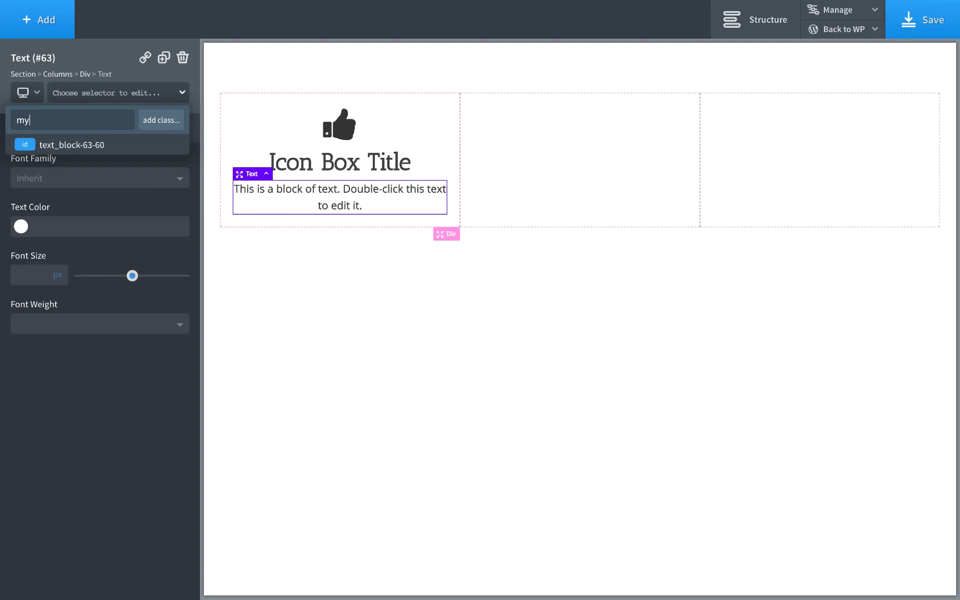
type("-icon-box-description")
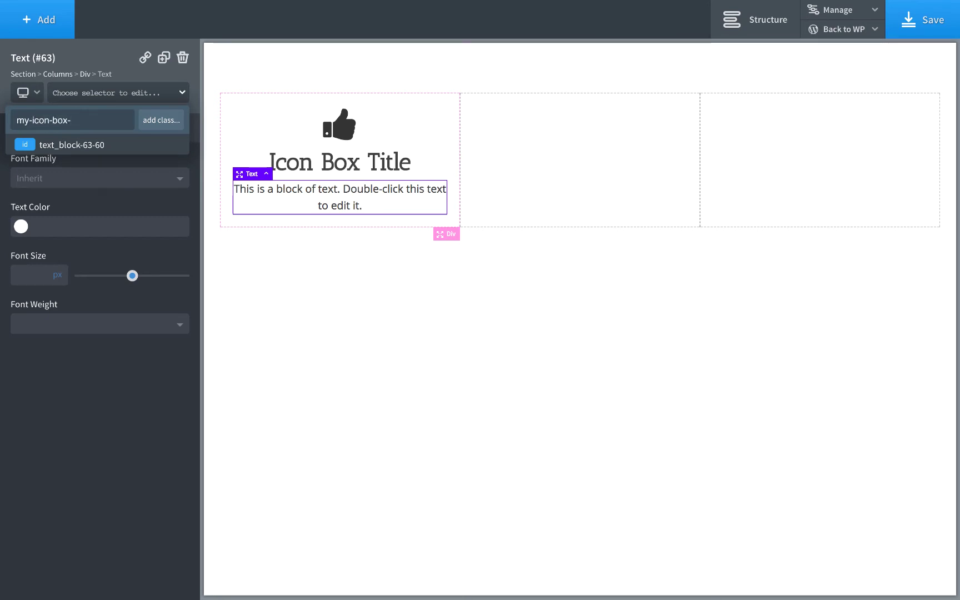
left_click(161, 121)
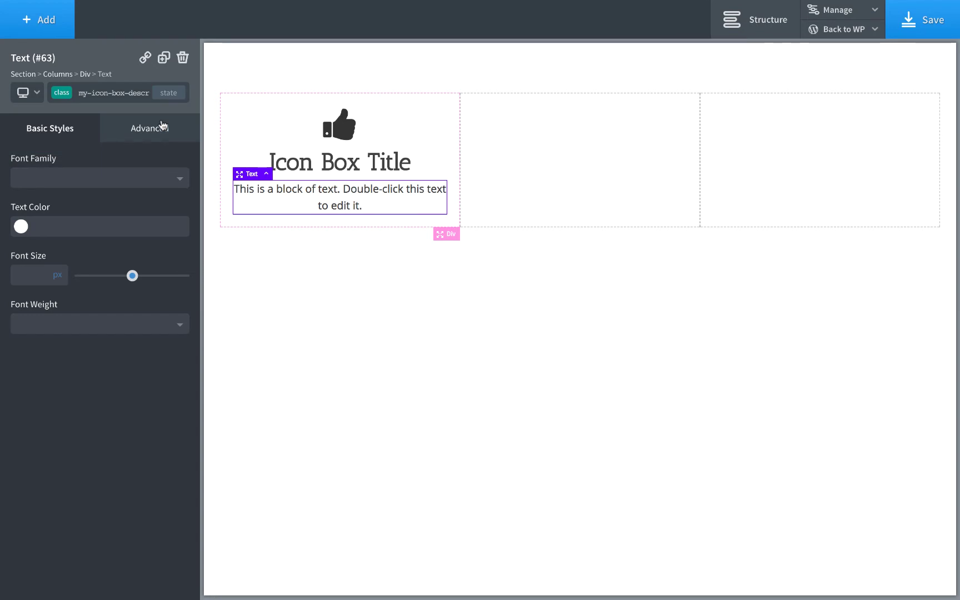
Delete the empty middle and right columns.
left_click(348, 122)
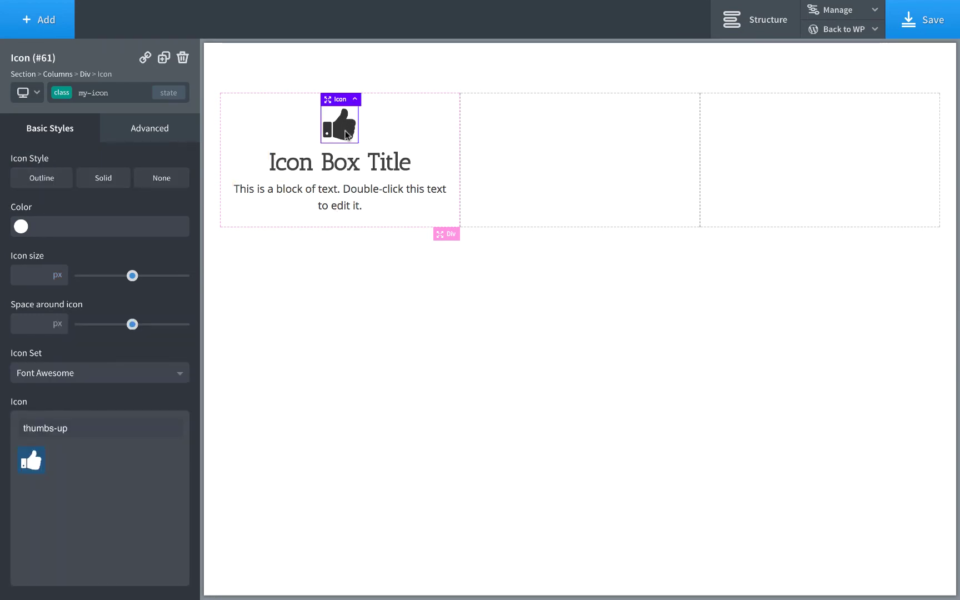
left_click(404, 131)
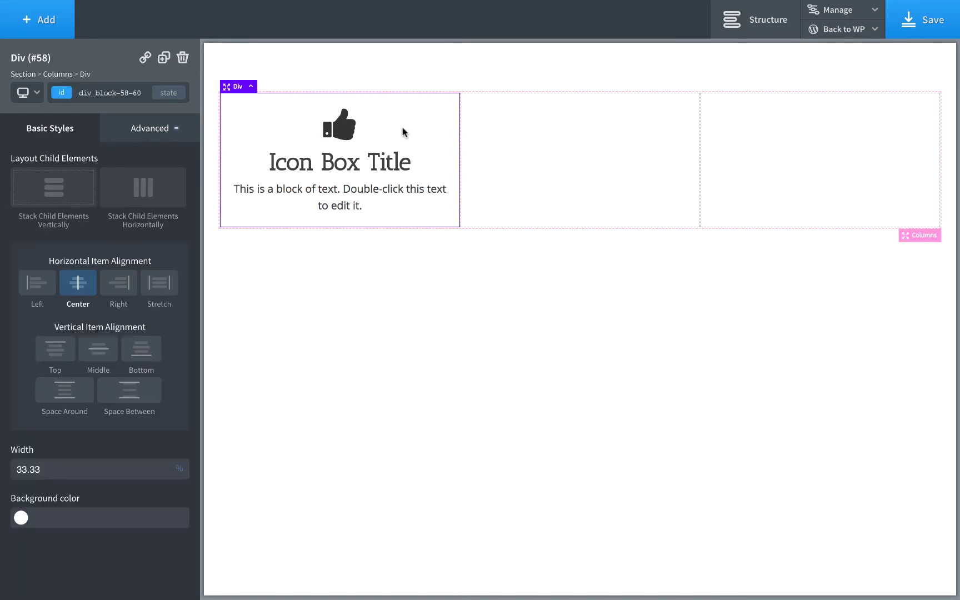
left_click(498, 120)
left_click(183, 57)
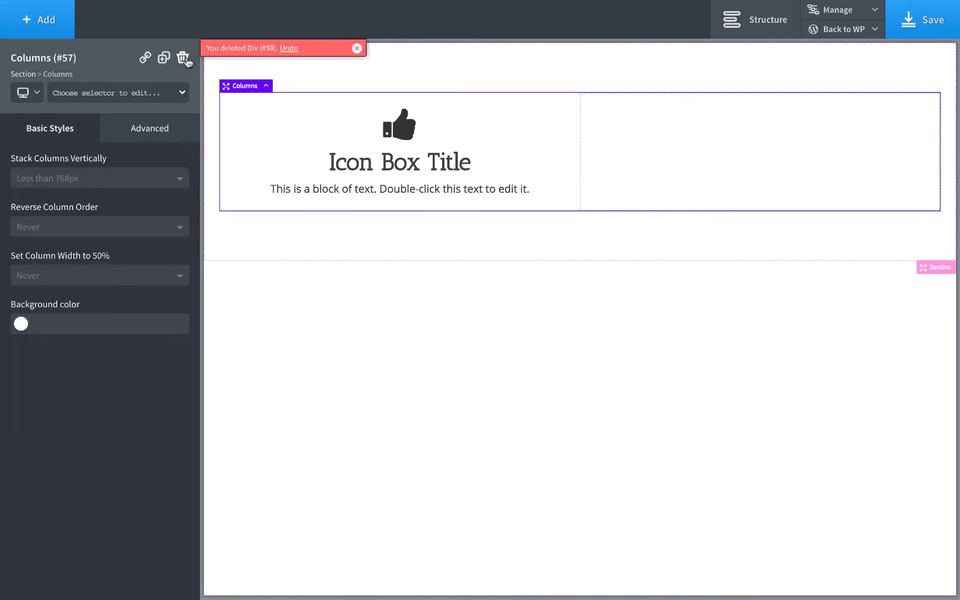
left_click(676, 141)
left_click(183, 57)
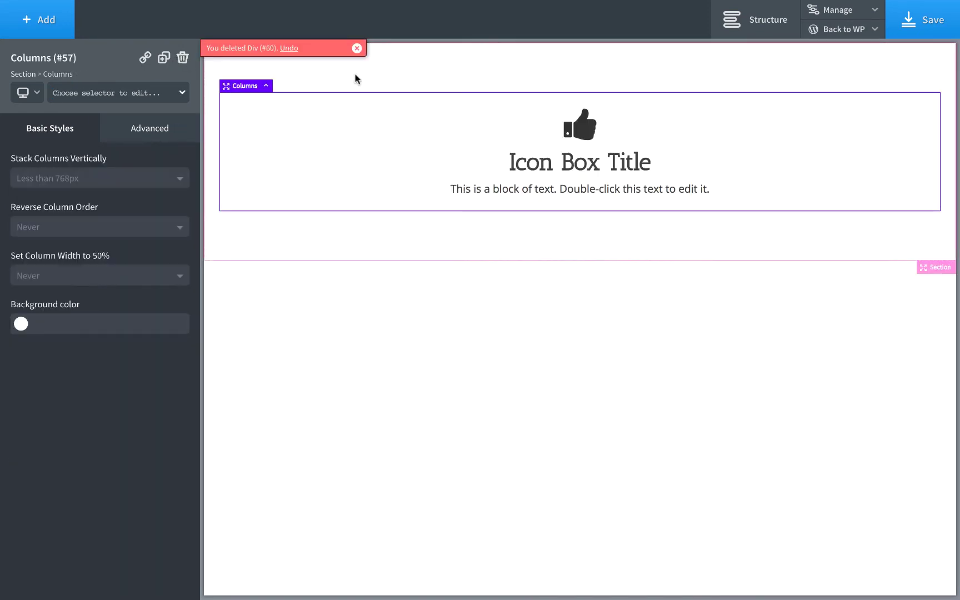
Duplicate the icon box column twice to make three identical boxes.
left_click(312, 130)
left_click(161, 59)
left_click(161, 59)
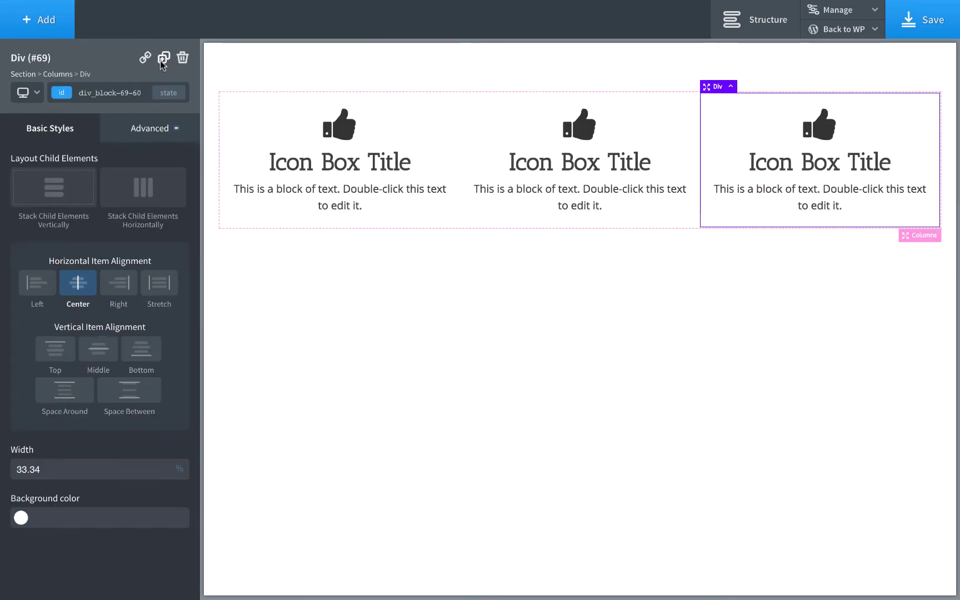
left_click(428, 121)
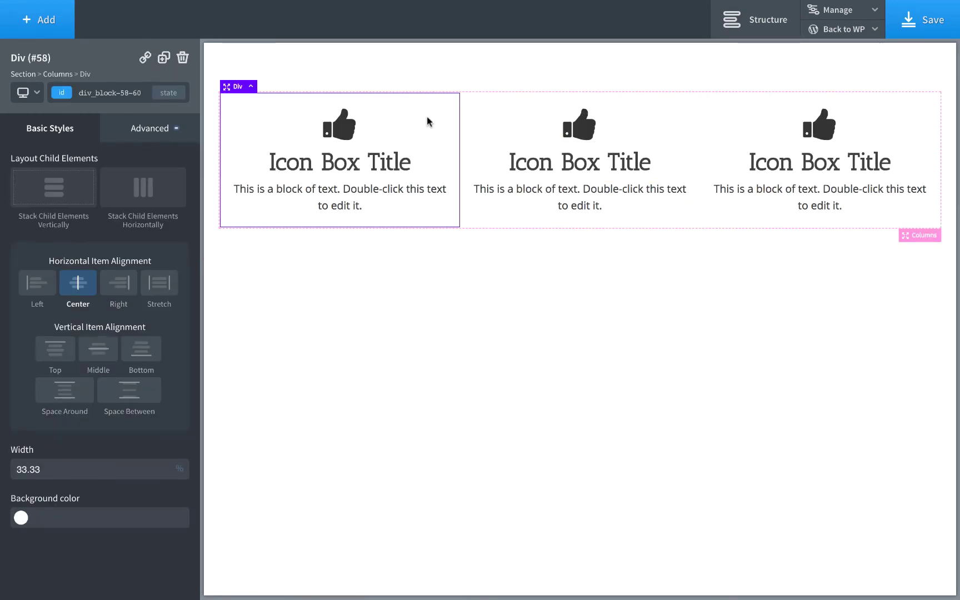
Make the icons solid style, colored #2460e2 blue on #e2e2e2 light grey circles.
left_click(335, 129)
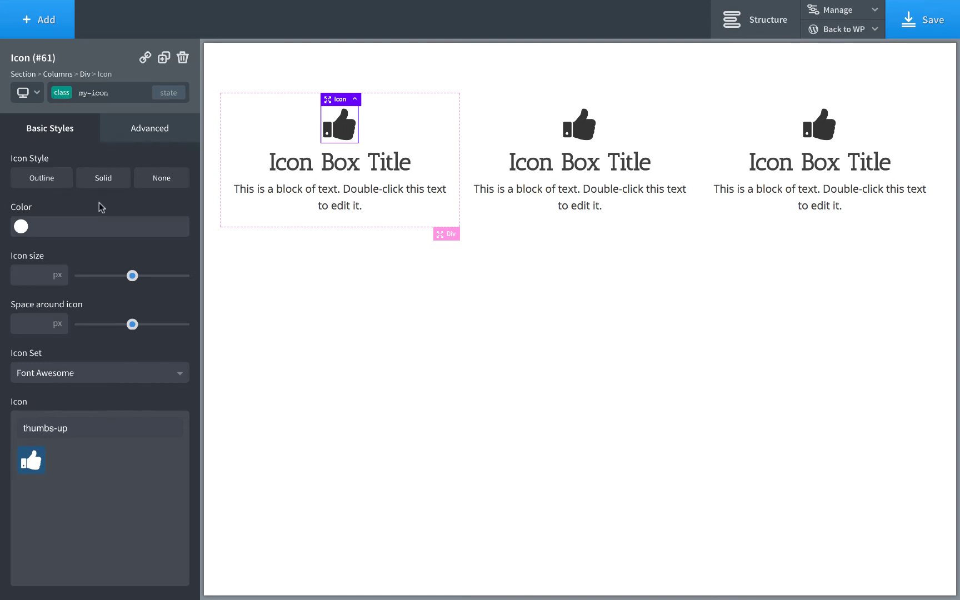
left_click(106, 181)
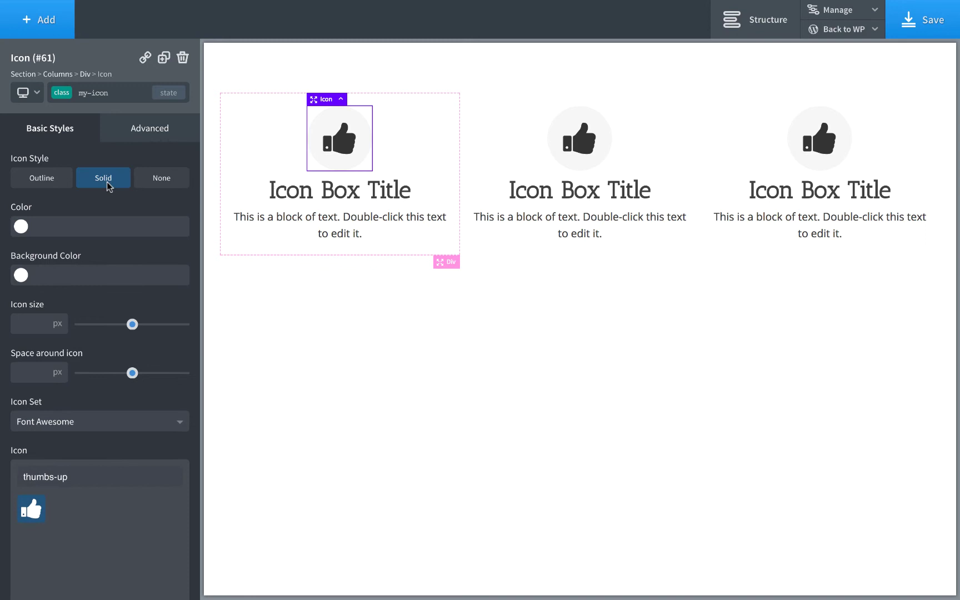
left_click(54, 224)
left_click(20, 227)
left_click(94, 346)
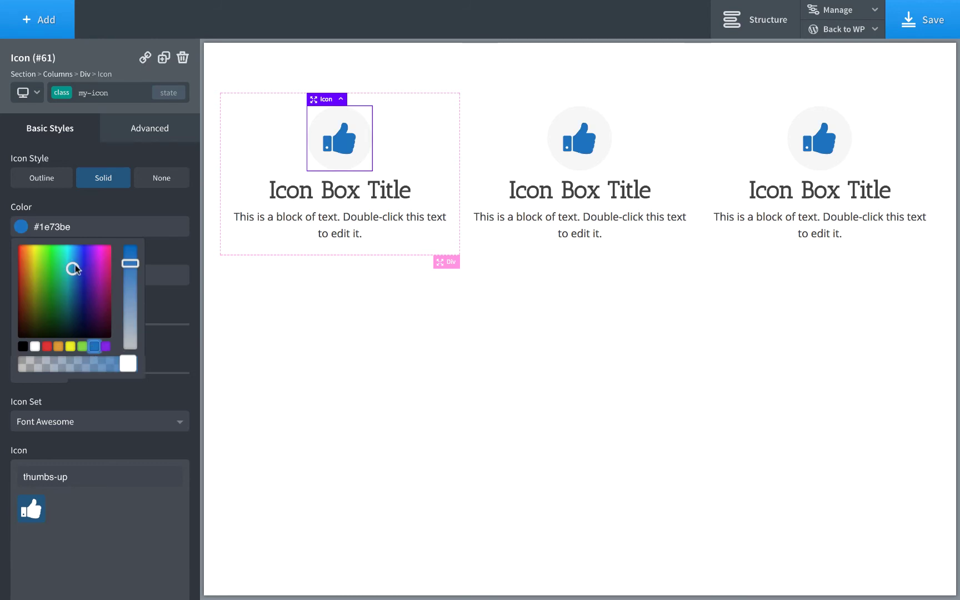
left_click_drag(73, 266, 76, 255)
left_click(78, 219)
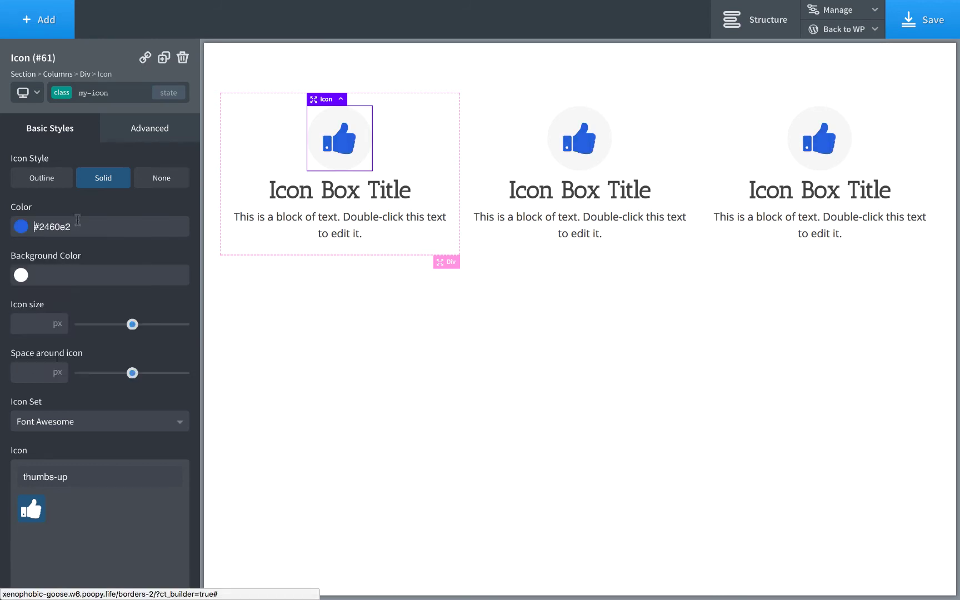
left_click(22, 275)
left_click_drag(48, 313, 47, 304)
left_click(92, 263)
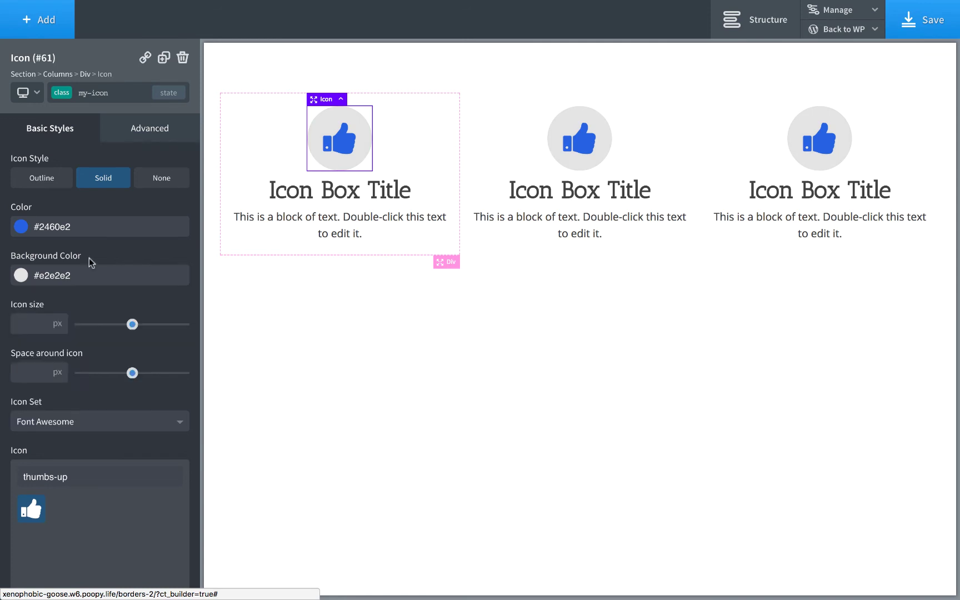
Set the icon size to 56 px and the space around the icons to 34 px.
left_click(35, 326)
type("24")
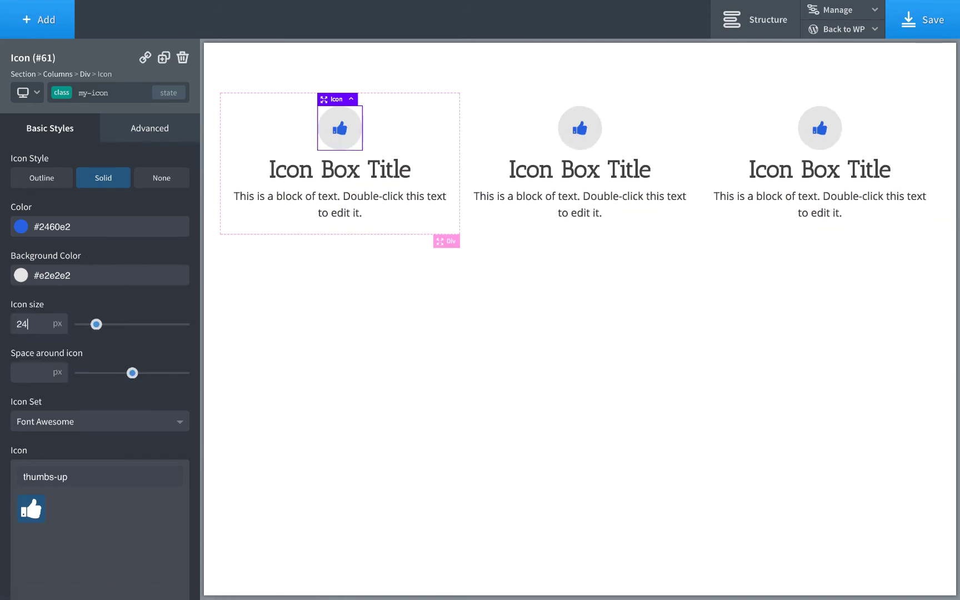
left_click(34, 370)
type("48")
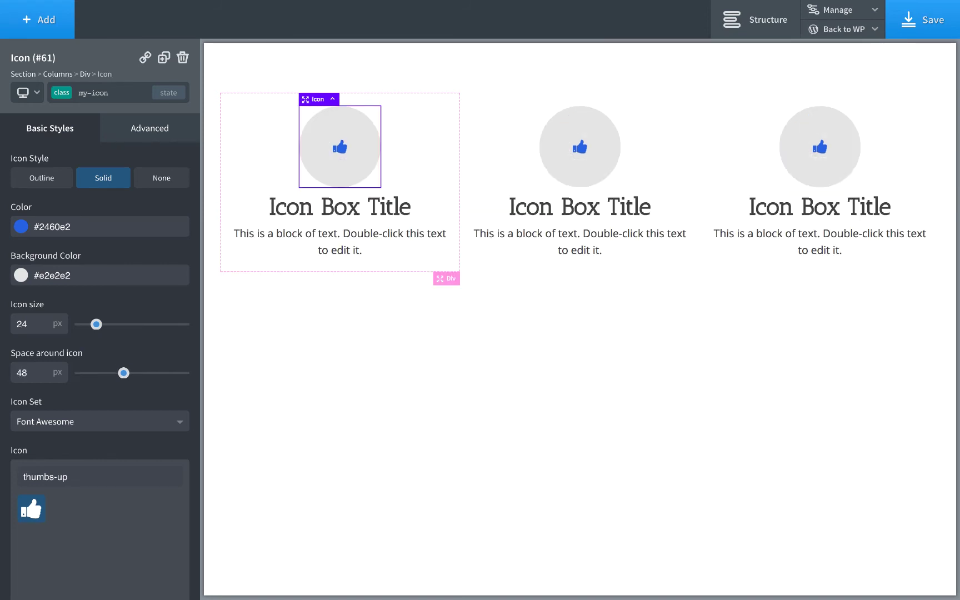
left_click_drag(98, 327, 135, 332)
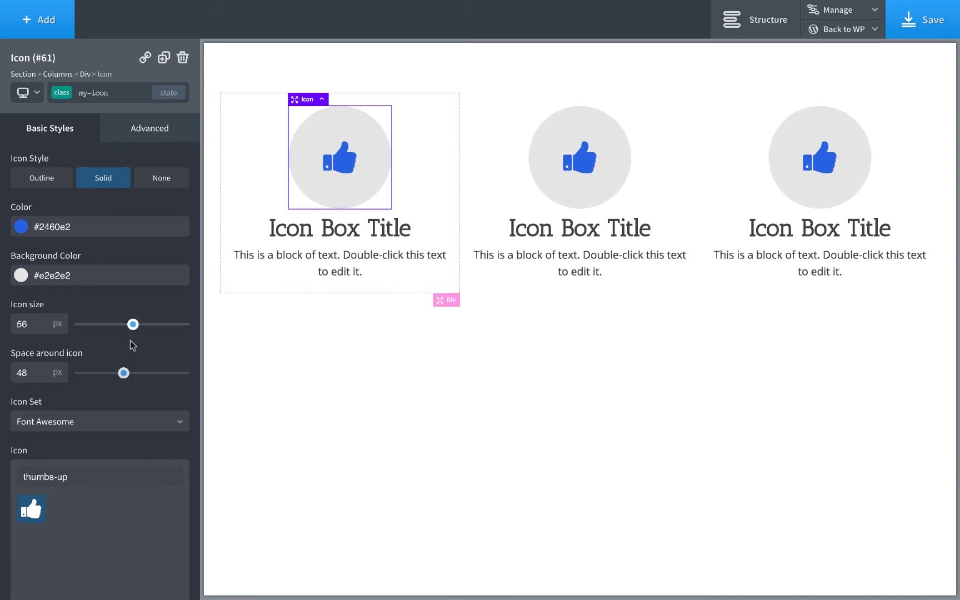
left_click_drag(123, 373, 108, 378)
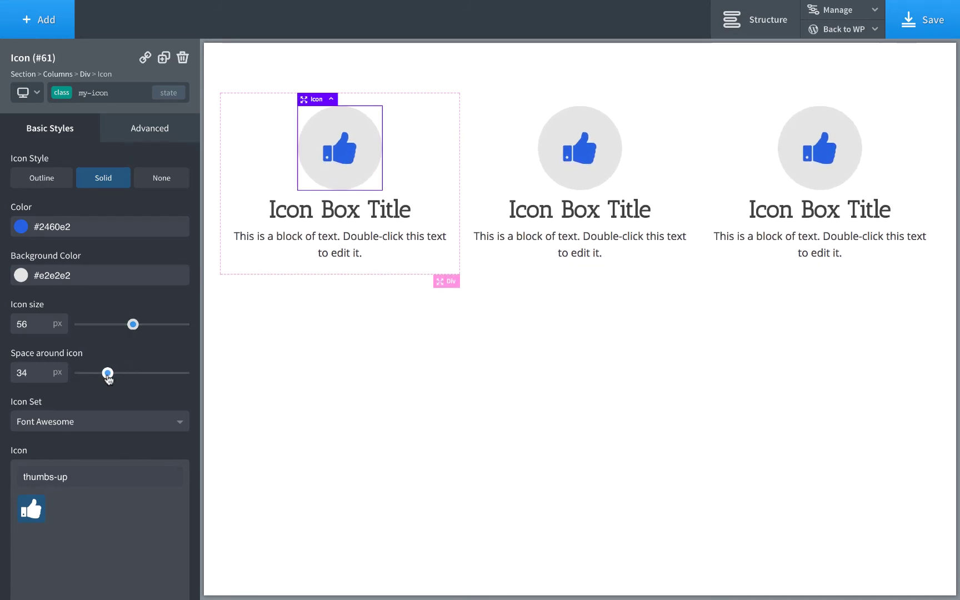
Color the Icon Box Title headings a partly transparent black.
left_click(346, 226)
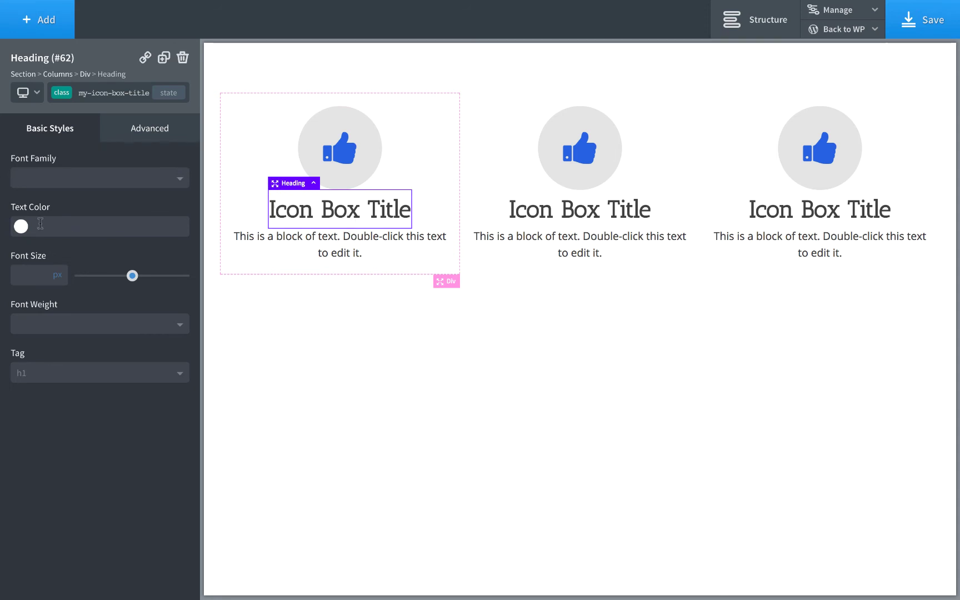
left_click(22, 227)
left_click_drag(76, 283, 163, 392)
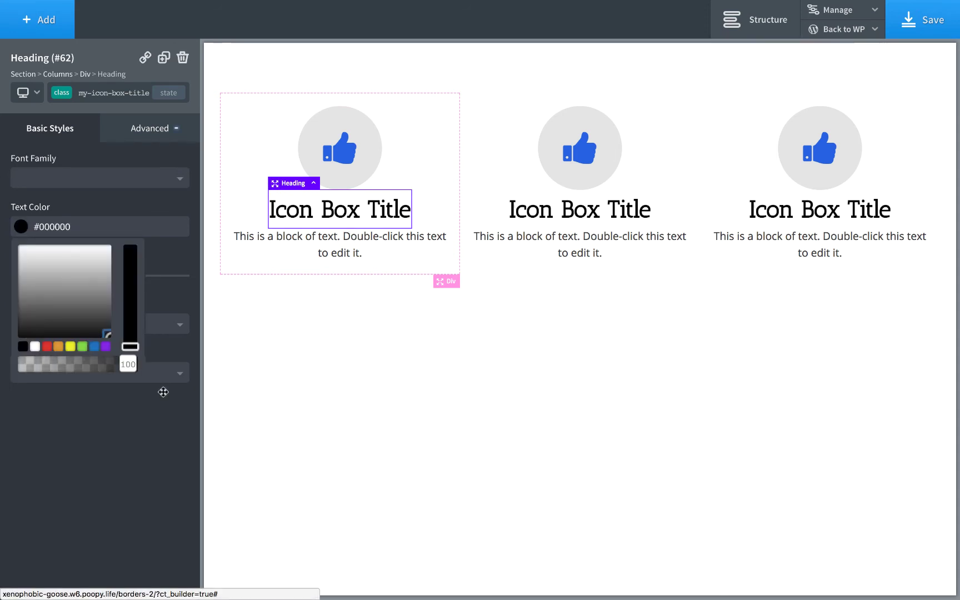
left_click(162, 392)
left_click(21, 228)
left_click_drag(128, 362, 99, 364)
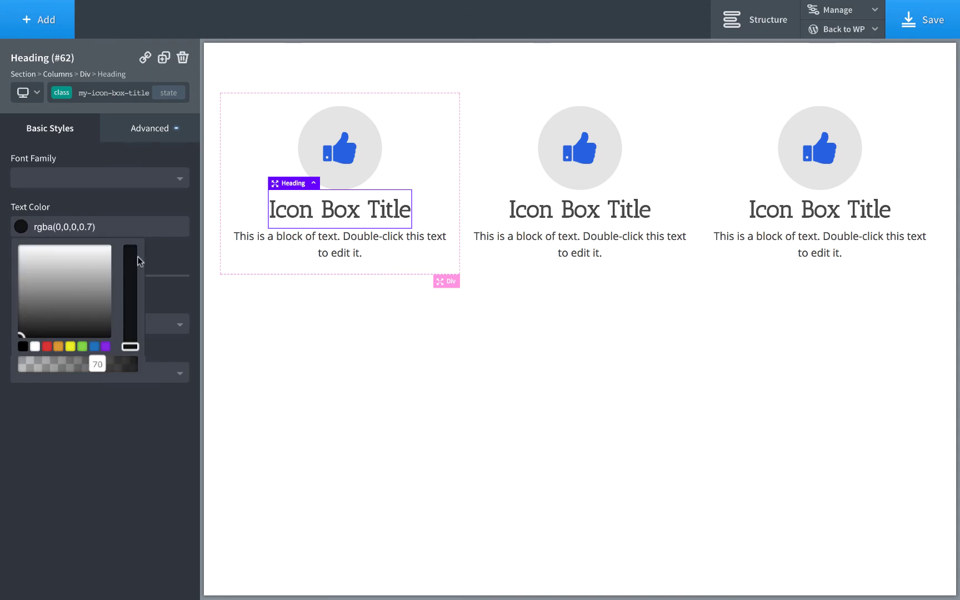
left_click(147, 214)
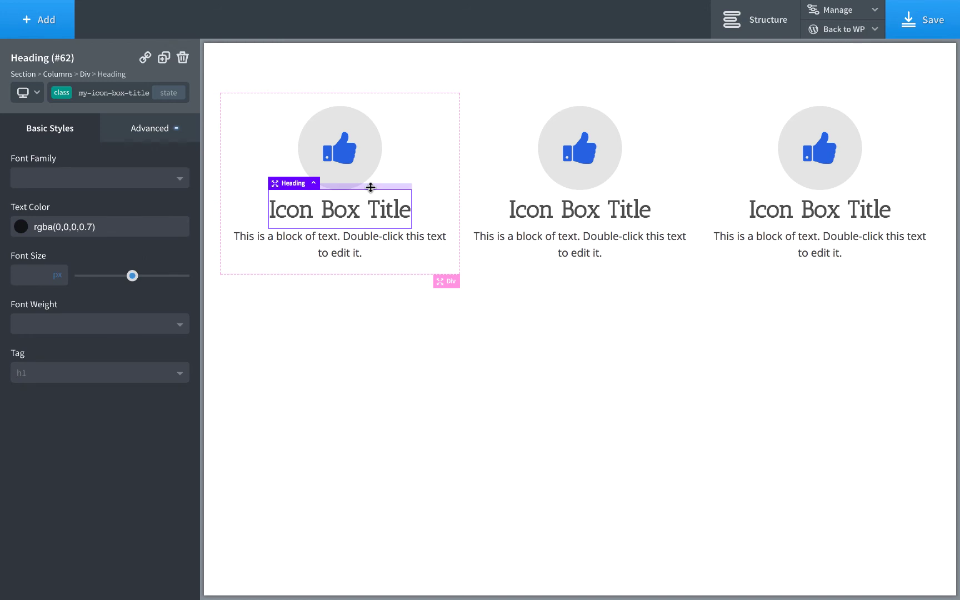
Add space above and below the headings and shrink the title class font to 25 px.
mouse_move(371, 187)
left_mouse_down()
mouse_move(368, 318)
mouse_move(364, 202)
left_mouse_up()
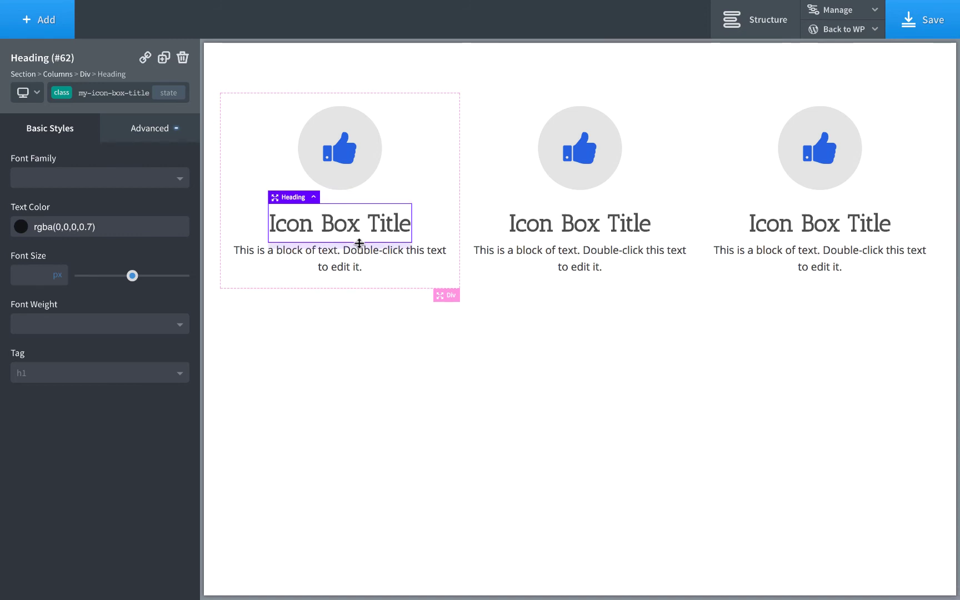
left_click_drag(359, 244, 359, 255)
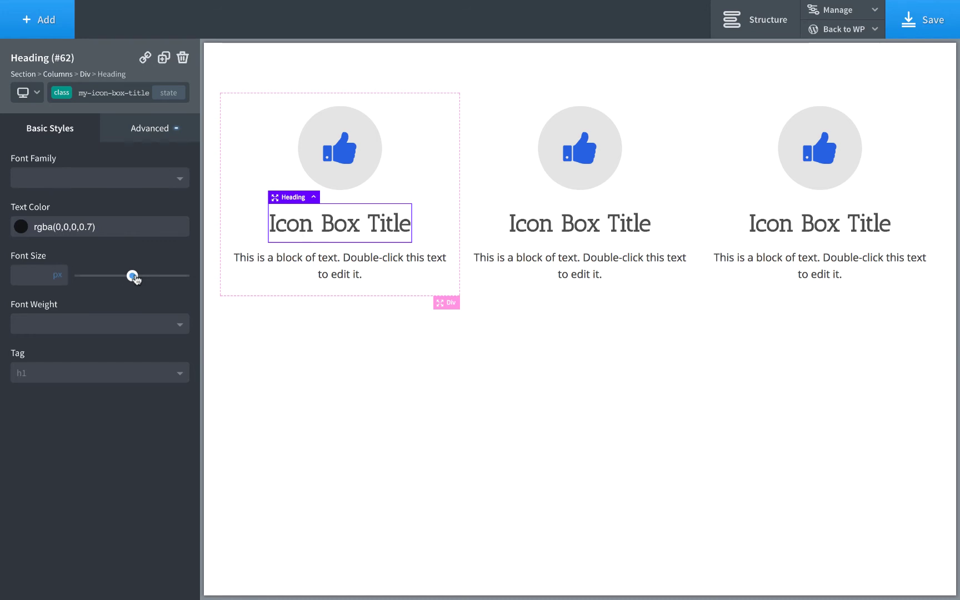
left_click_drag(132, 277, 106, 277)
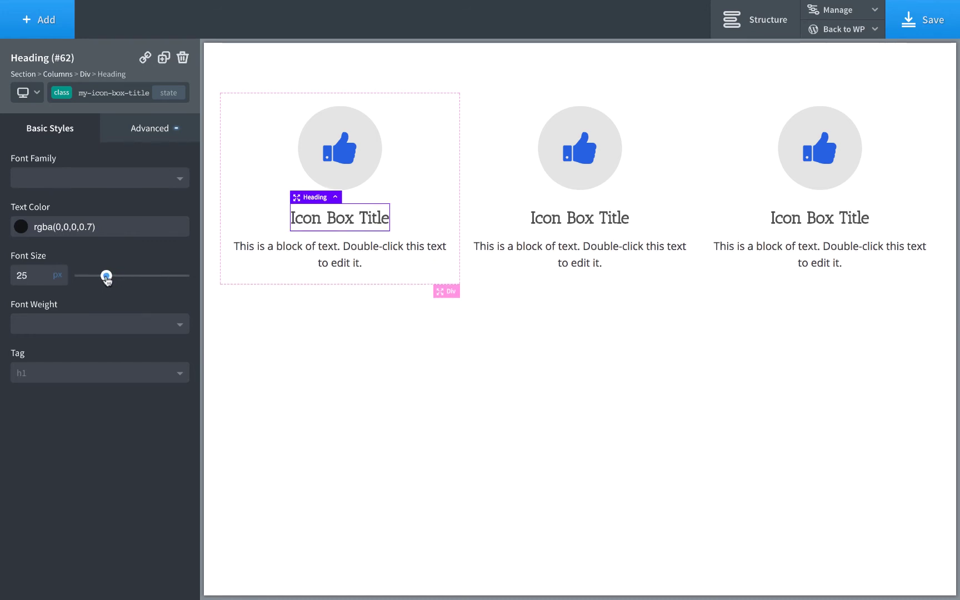
Set the my-icon-box-description class font size to 13 px across all three boxes.
left_click(323, 254)
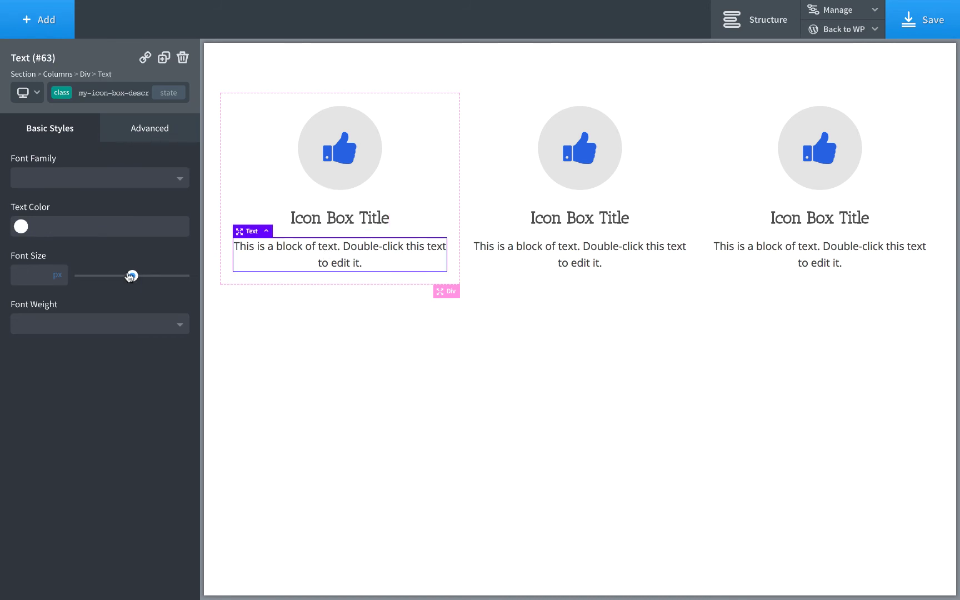
left_click_drag(131, 277, 95, 277)
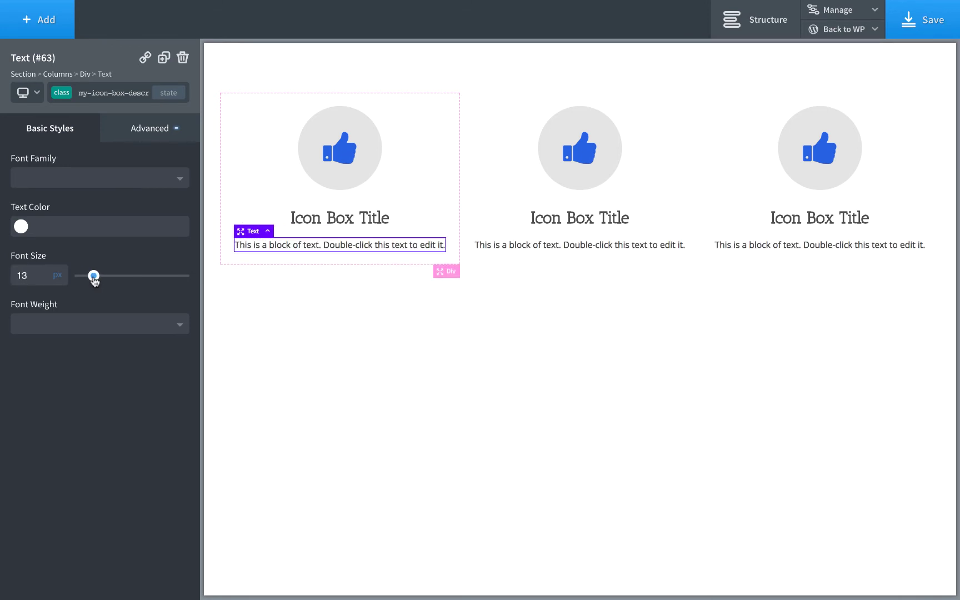
left_click(420, 141)
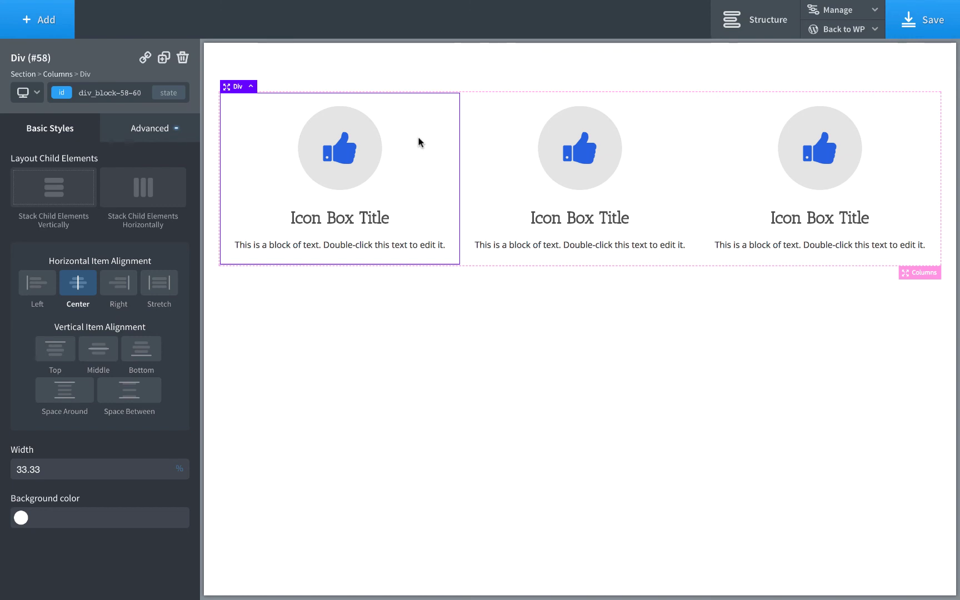
left_click(360, 135)
left_click(93, 93)
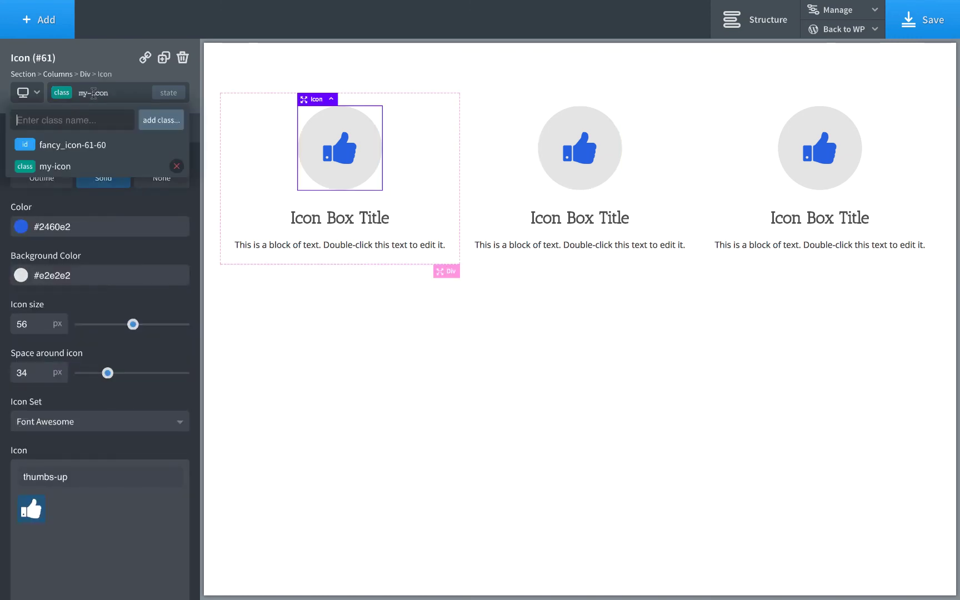
left_click(94, 93)
left_click(94, 93)
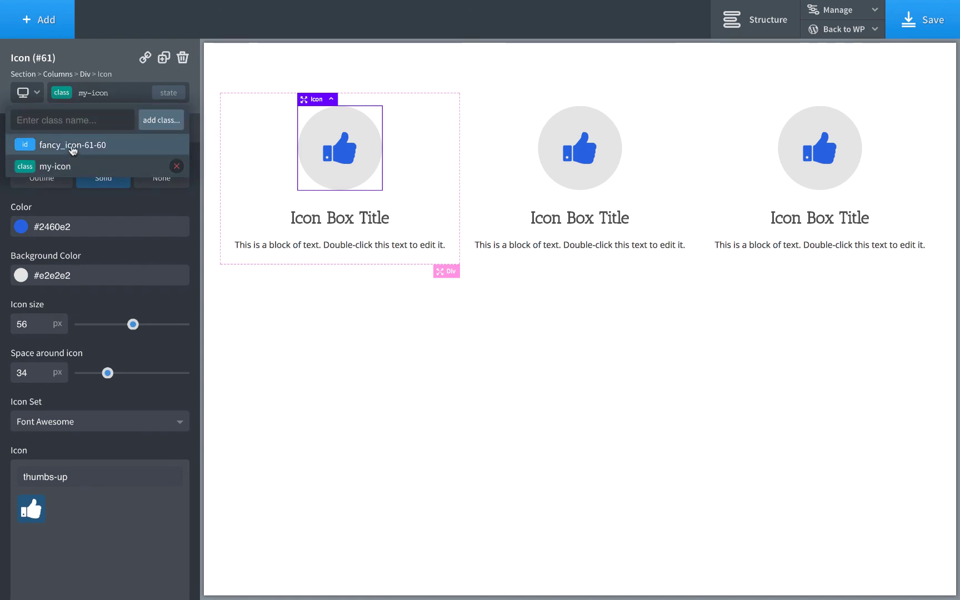
left_click(73, 148)
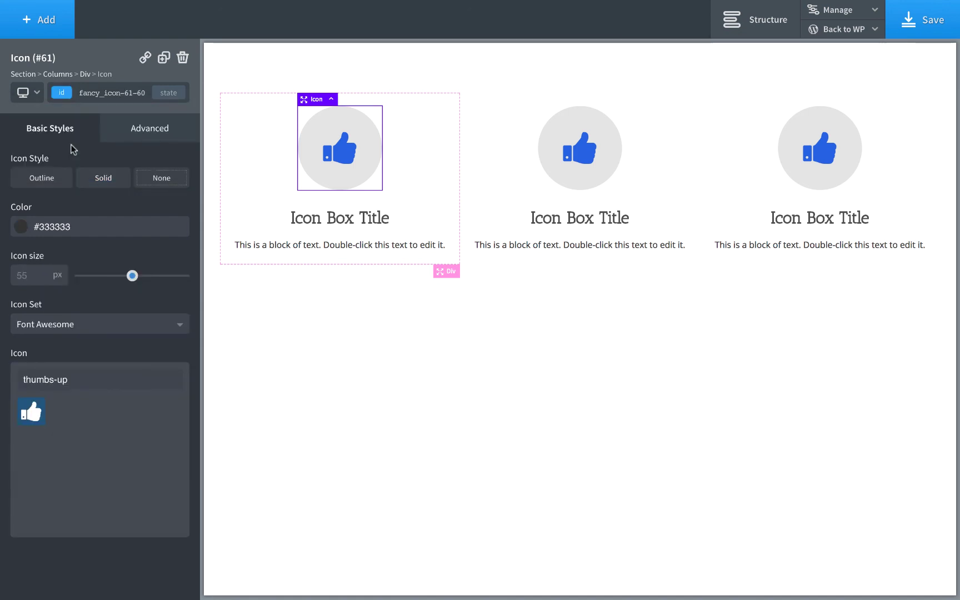
left_click(102, 96)
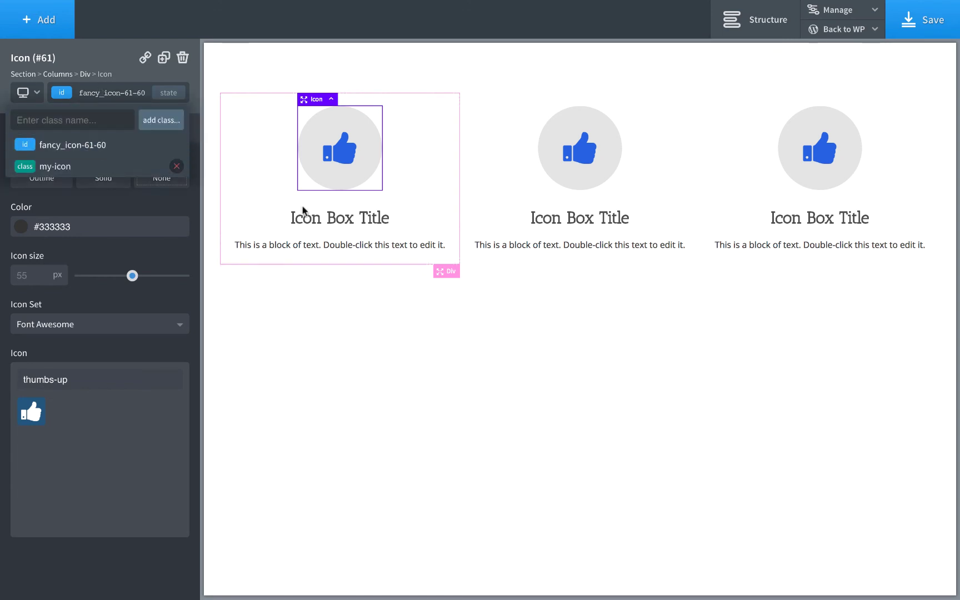
left_click(323, 218)
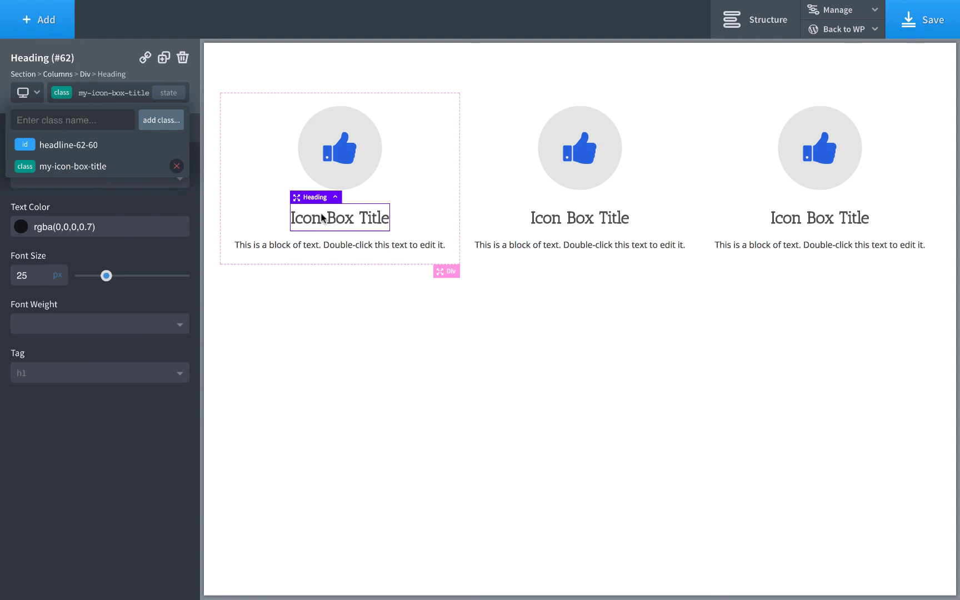
left_click(354, 157)
left_click(349, 228)
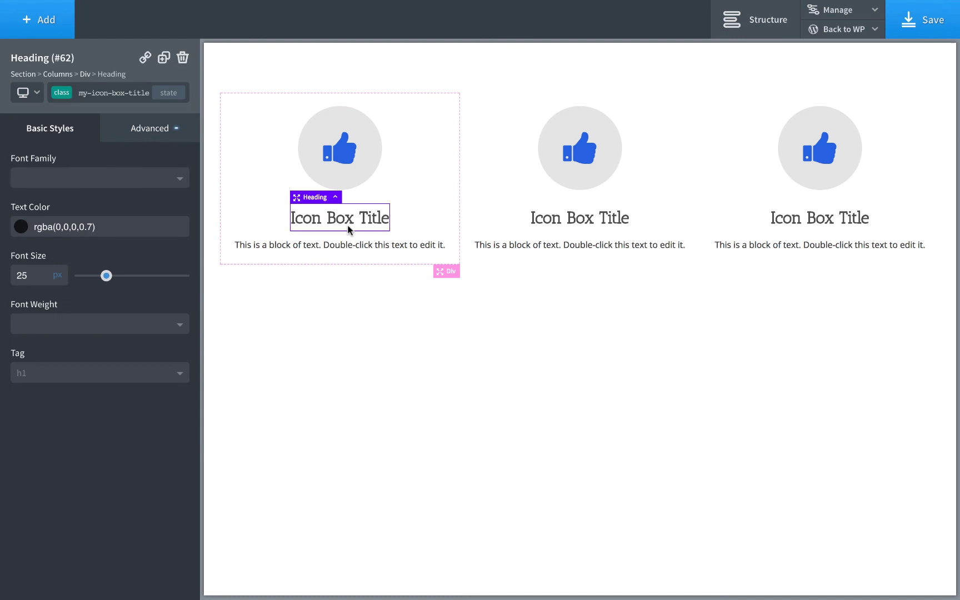
left_click(114, 93)
left_click(81, 140)
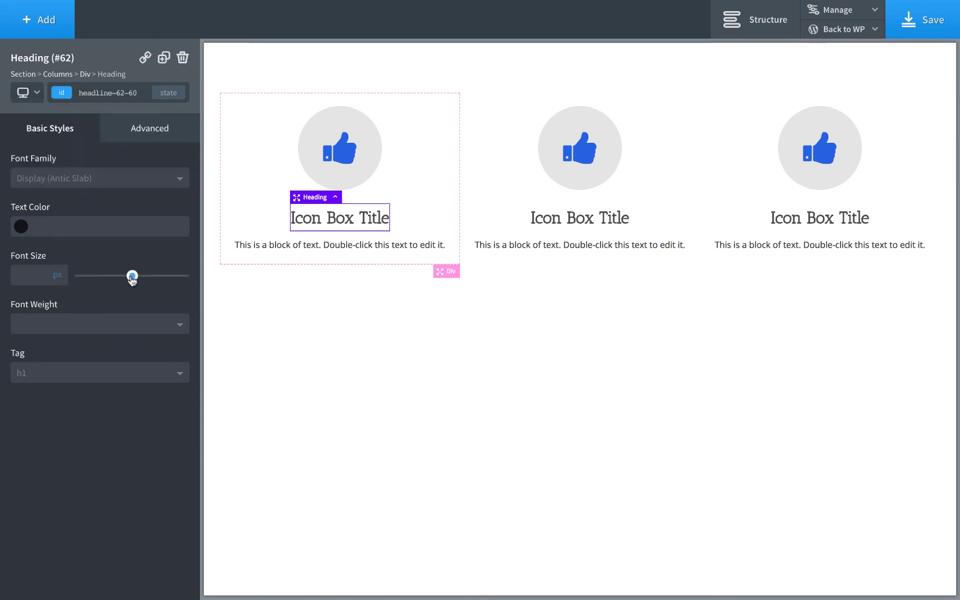
left_click_drag(132, 278, 166, 283)
double_click(22, 275)
key("BackSpace")
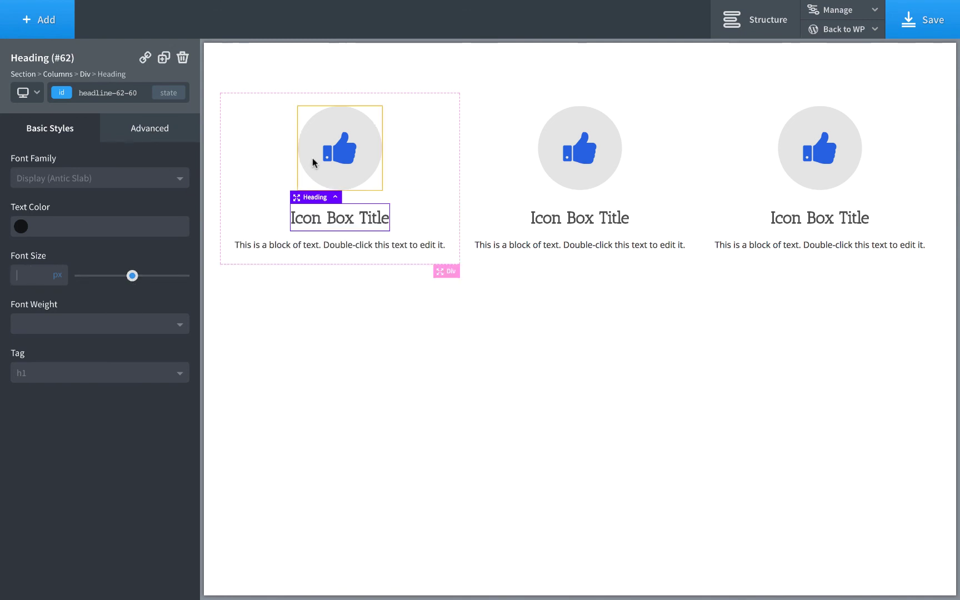
left_click(334, 155)
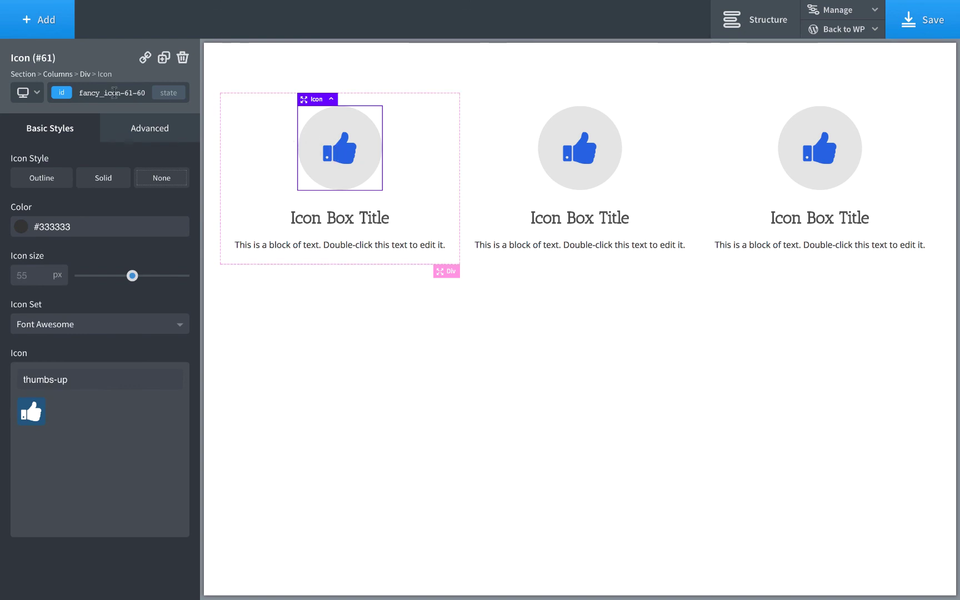
Return to the my-icon class and change the first box's icon to a music note.
left_click(83, 93)
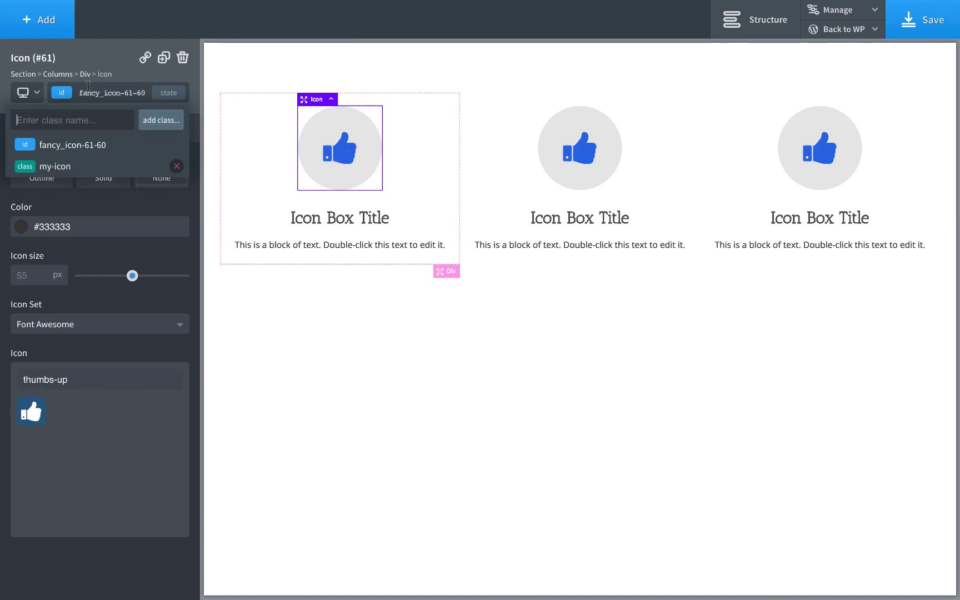
left_click(89, 166)
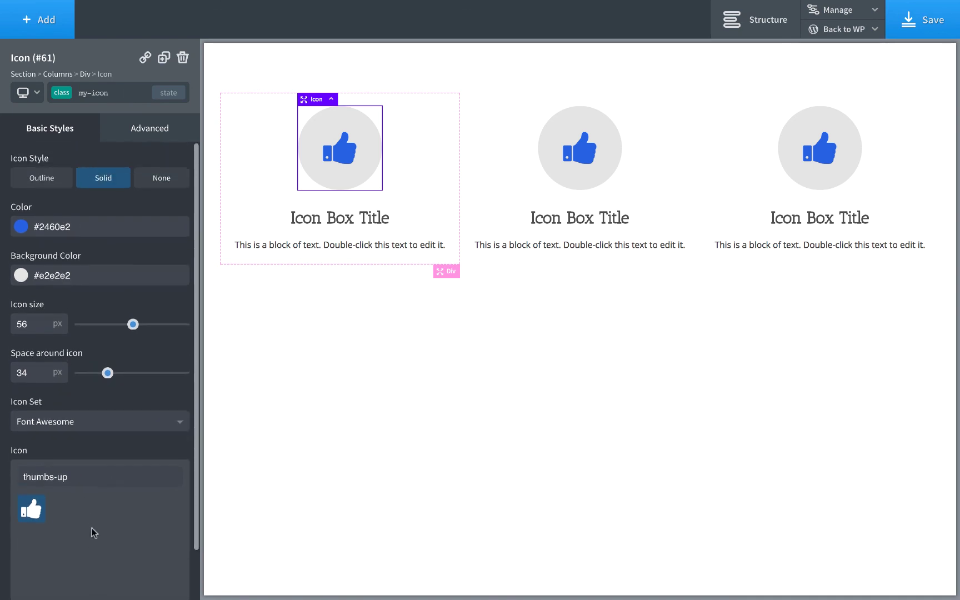
triple_click(61, 477)
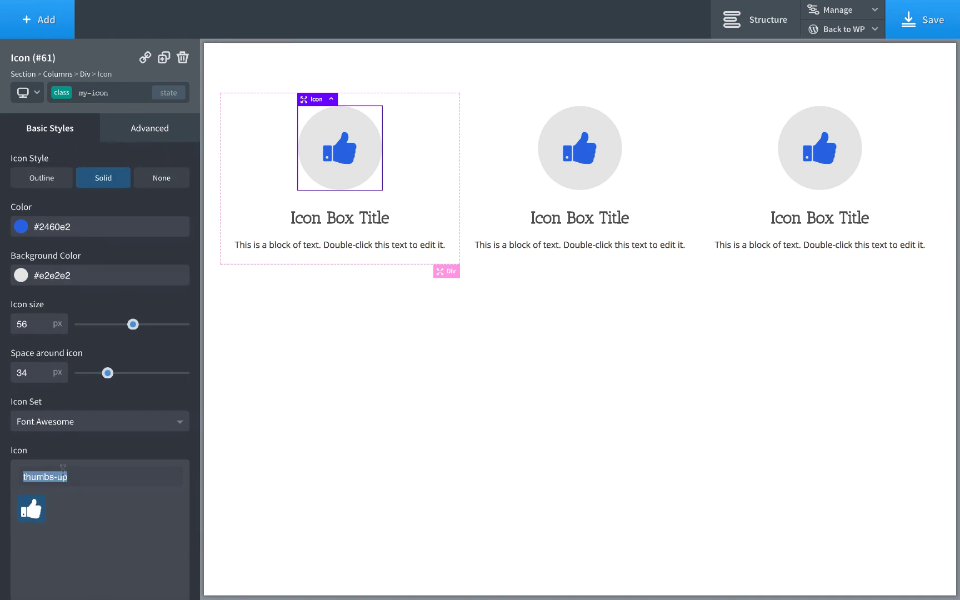
key("BackSpace")
scroll(69, 496, "down", 1)
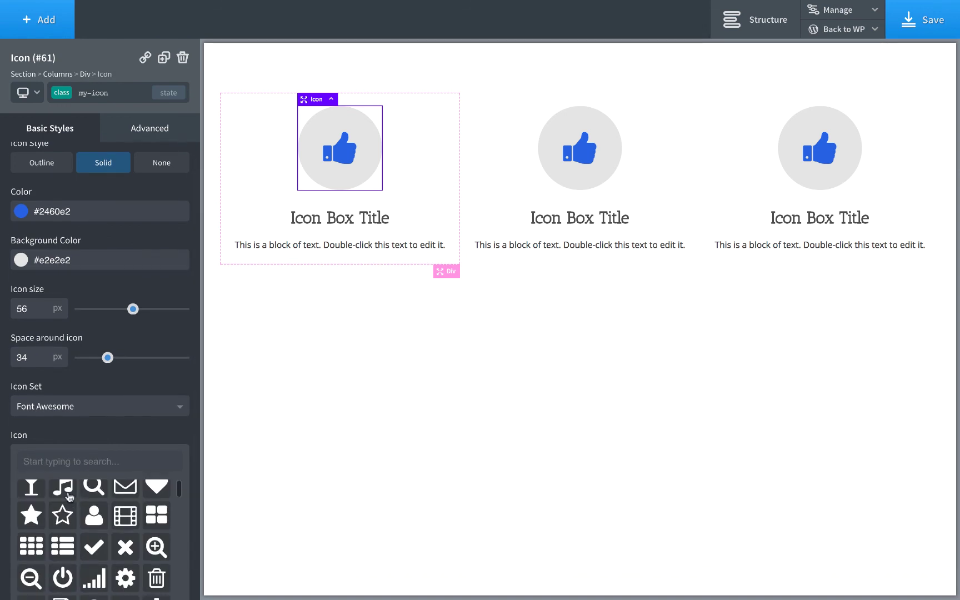
left_click(68, 491)
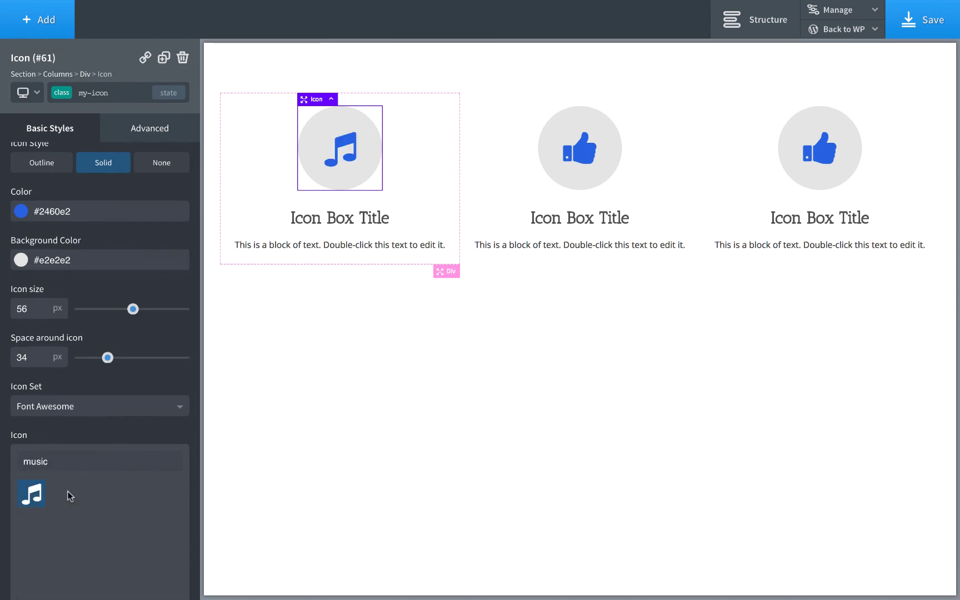
Change the second box's icon from thumbs-up to a cog.
left_click(599, 136)
triple_click(45, 380)
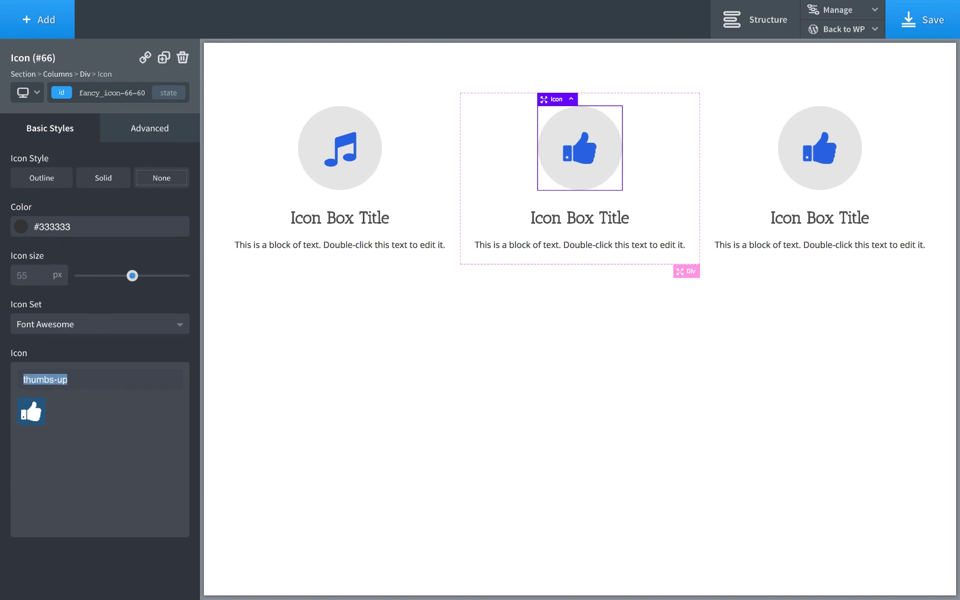
key("BackSpace")
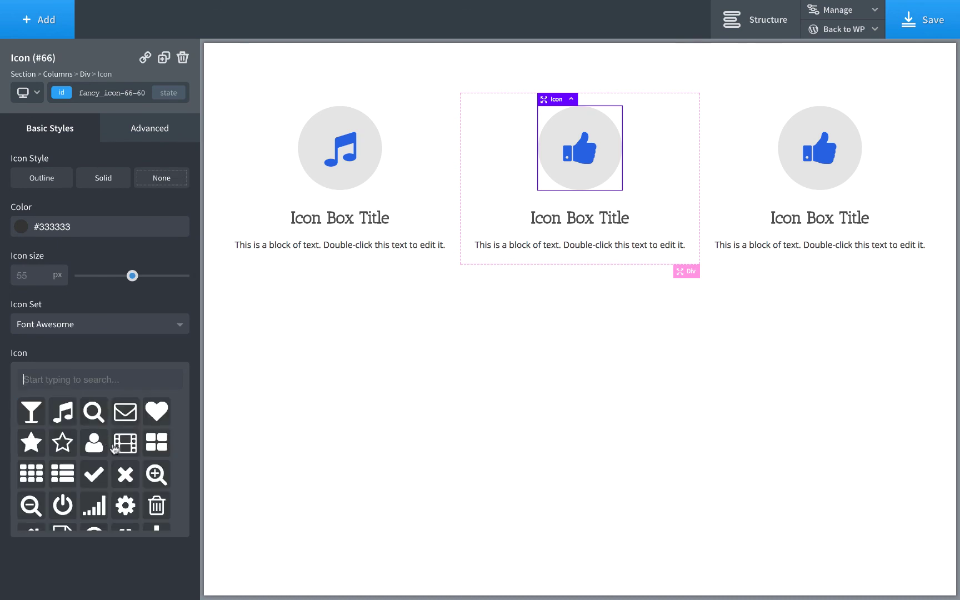
left_click(126, 504)
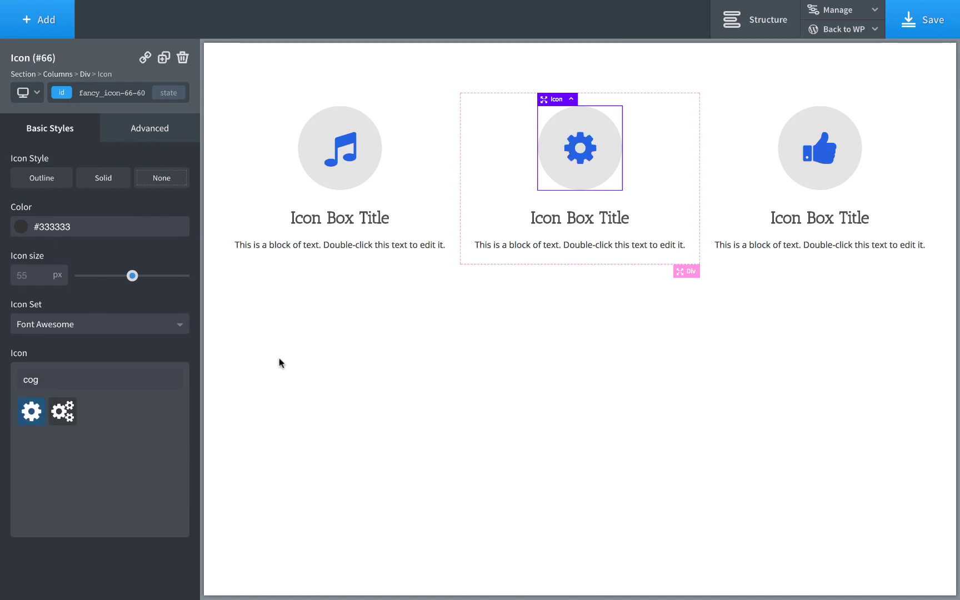
left_click(427, 222)
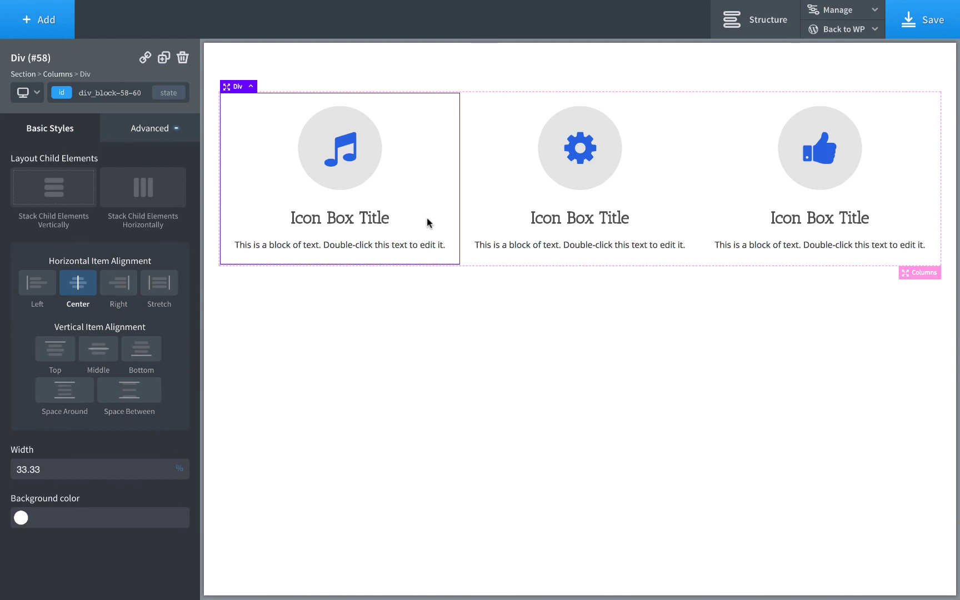